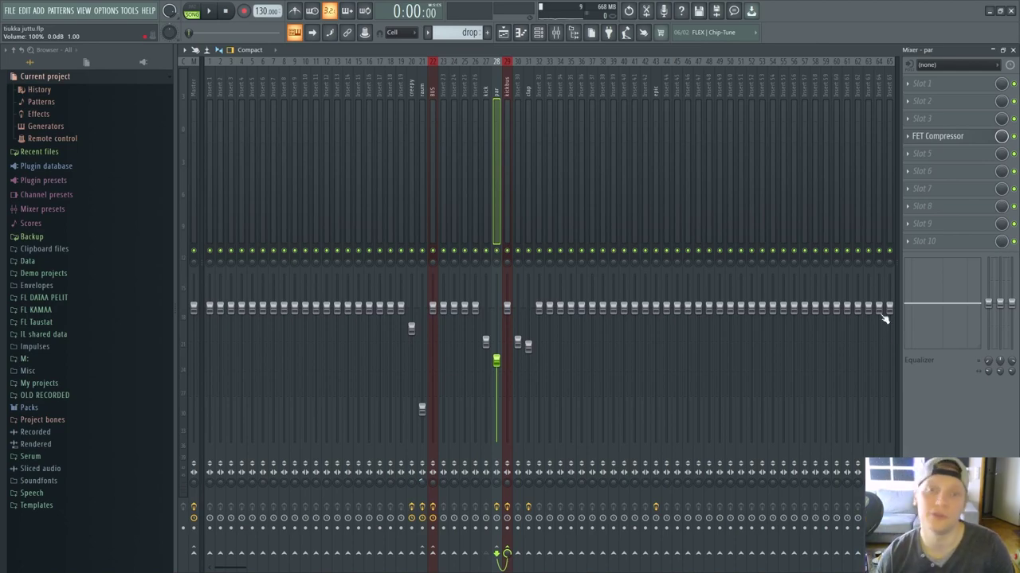
Inspect the par and kick mixer inserts, ending with the kick insert selected
{"action": "left_click", "coordinate": [485, 127]}
{"action": "left_click", "coordinate": [495, 102]}
{"action": "left_click", "coordinate": [487, 105]}
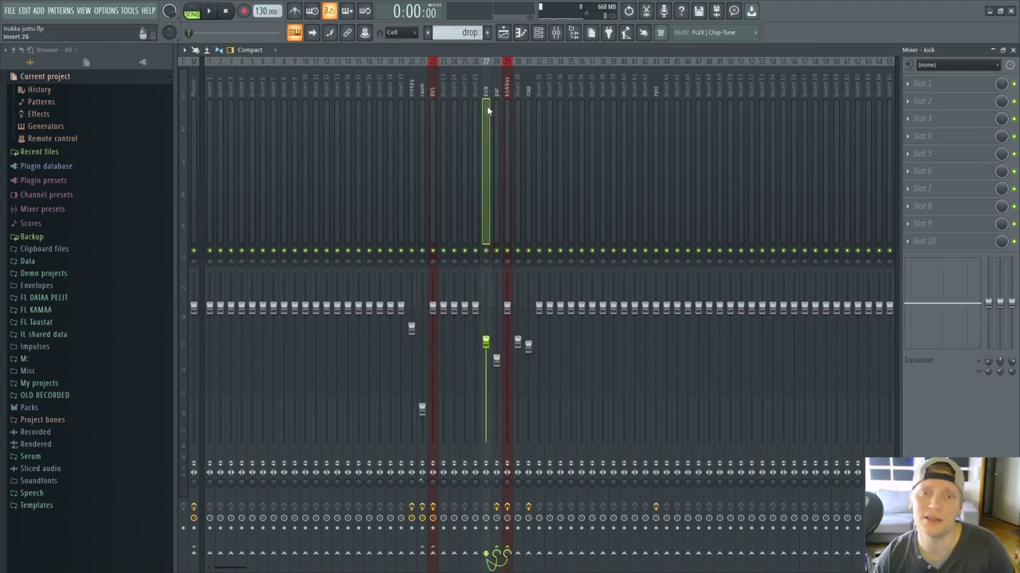
Leave the mixer for the playlist, play the arrangement from the start and stop it
{"action": "left_click", "coordinate": [993, 49]}
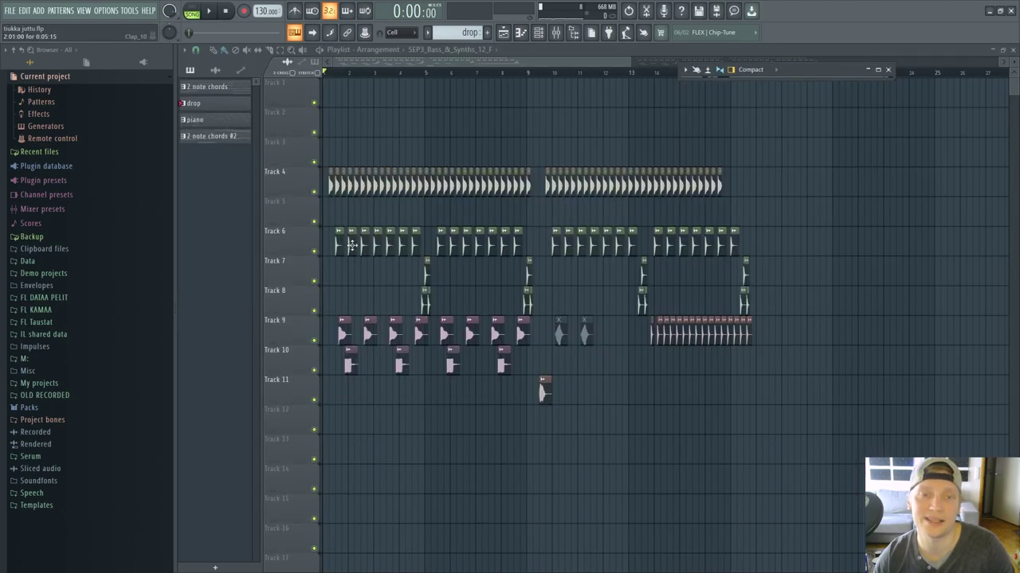
{"action": "left_click", "coordinate": [211, 13]}
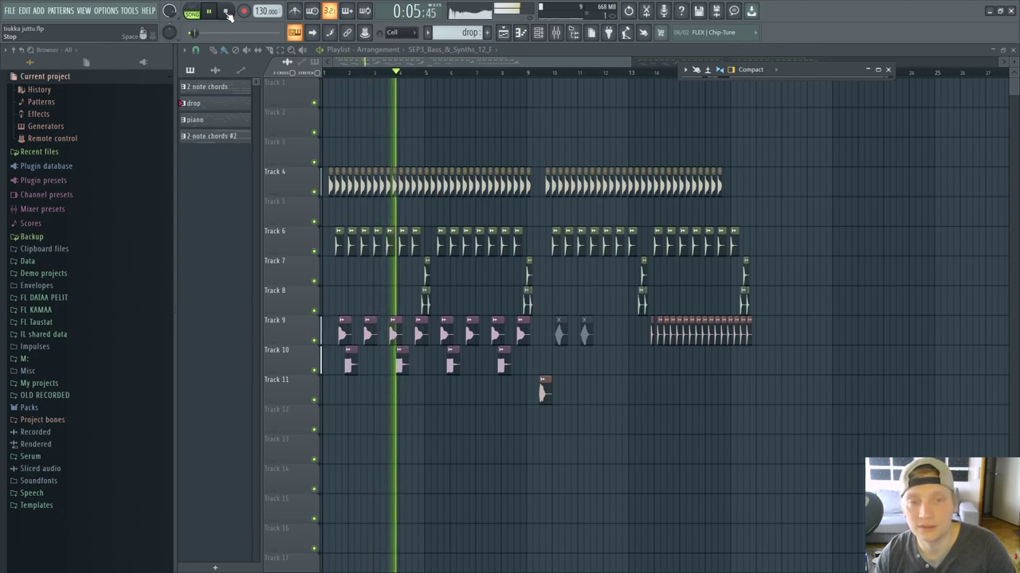
{"action": "left_click", "coordinate": [227, 15]}
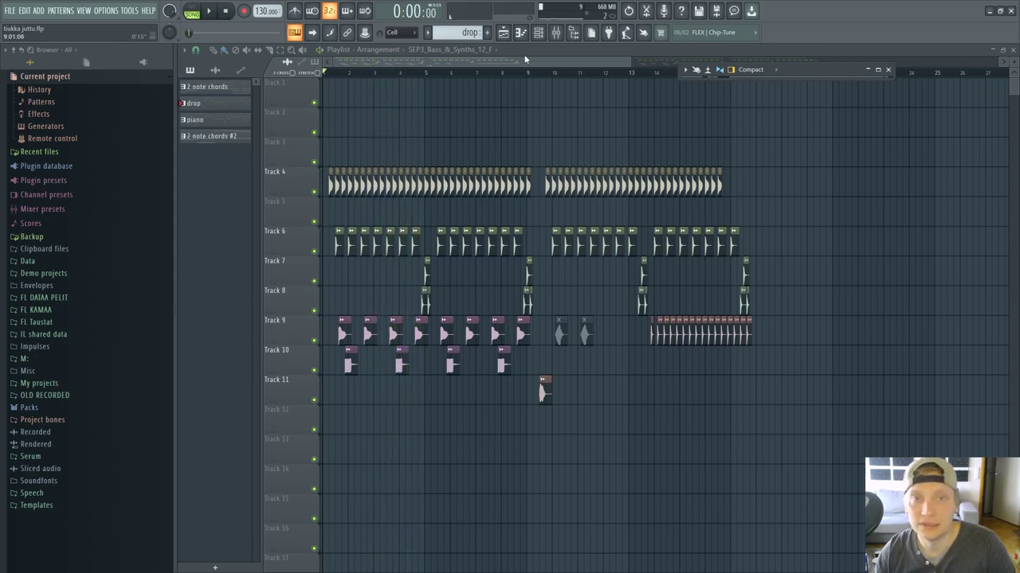
Mute playlist tracks 6 to 10, leaving the kick pattern on Track 4 active
{"action": "key", "text": "F9"}
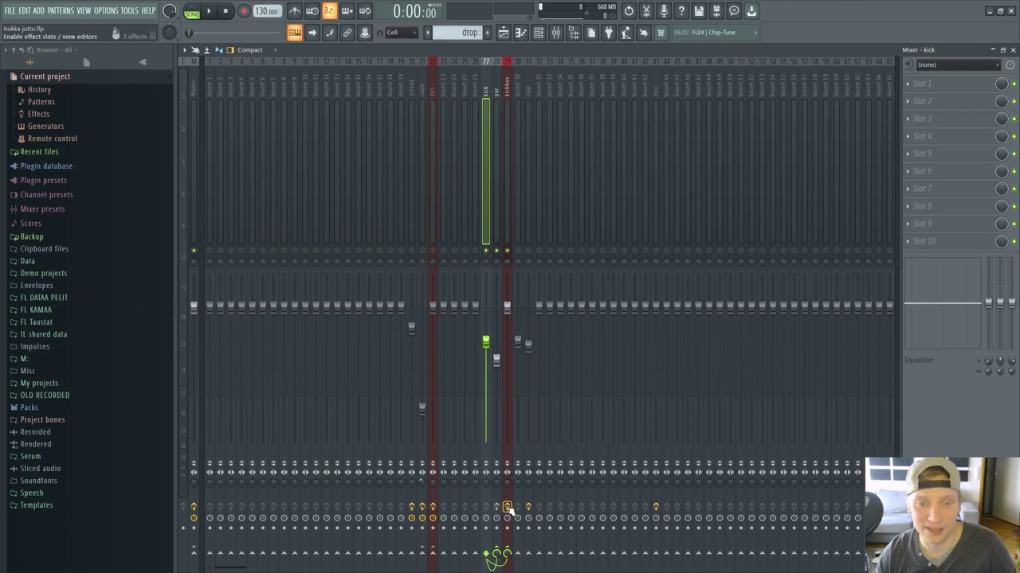
{"action": "key", "text": "F5"}
{"action": "left_click", "coordinate": [314, 369]}
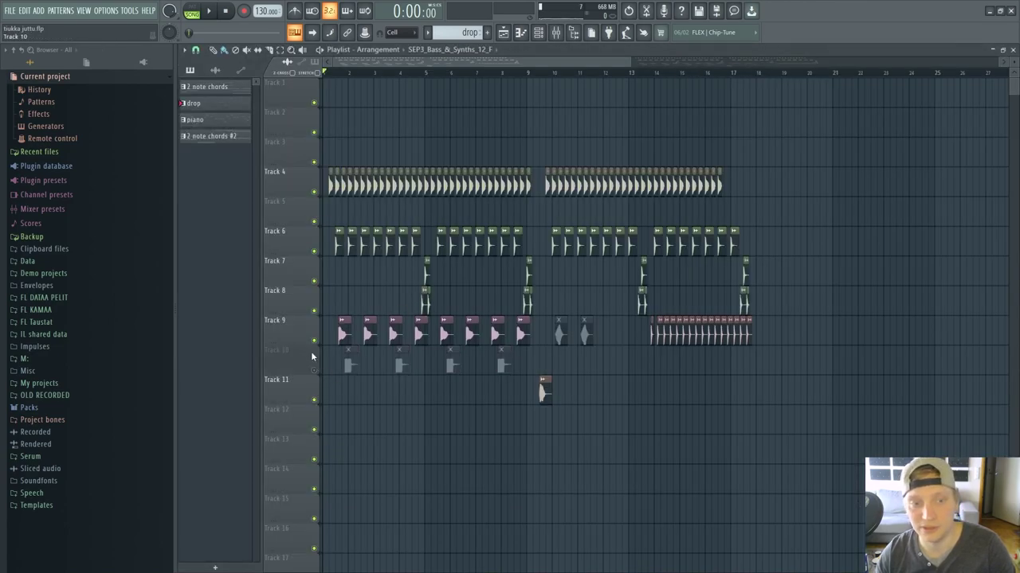
{"action": "left_click", "coordinate": [313, 340]}
{"action": "left_click", "coordinate": [314, 310]}
{"action": "left_click", "coordinate": [313, 281]}
{"action": "left_click", "coordinate": [314, 252]}
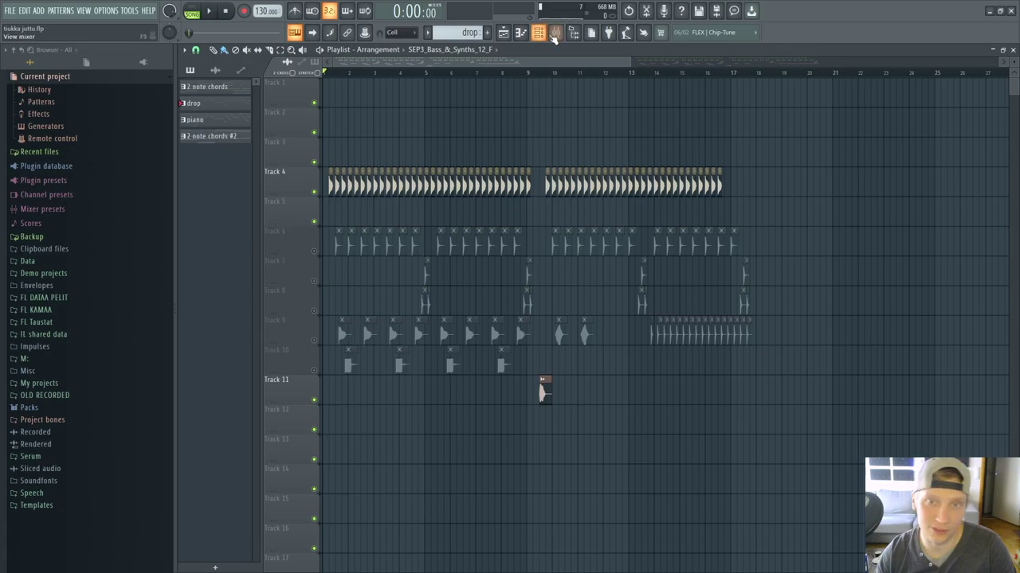
Show the mixer with the kick insert selected, play back the kick on its own and stop
{"action": "left_click", "coordinate": [555, 31]}
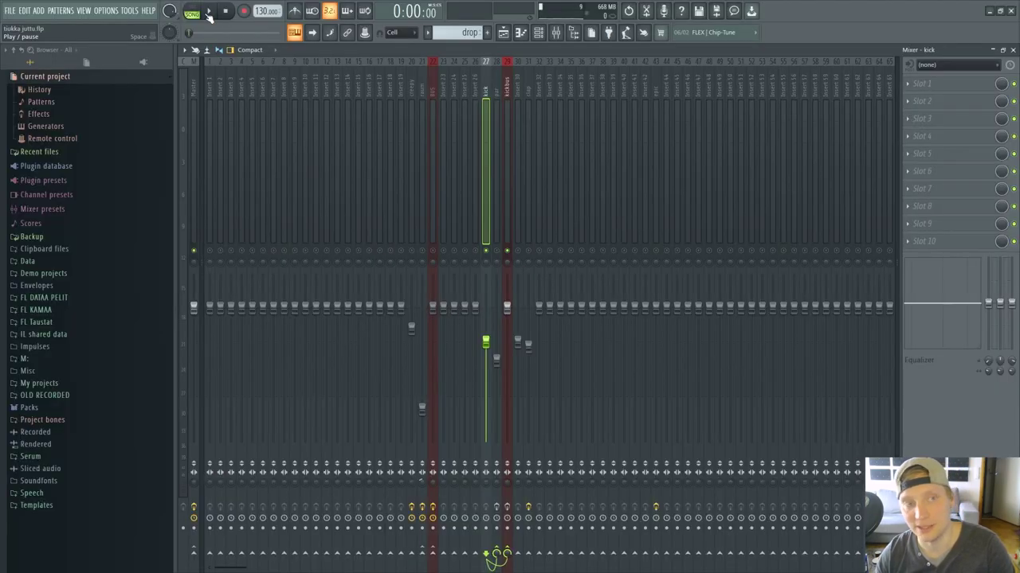
{"action": "left_click", "coordinate": [209, 14]}
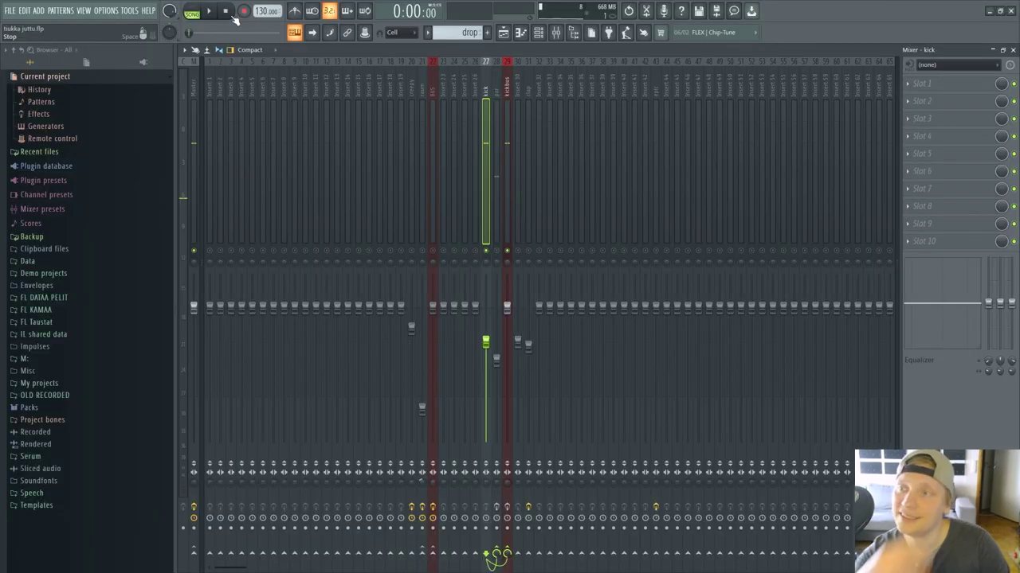
{"action": "left_click", "coordinate": [230, 12]}
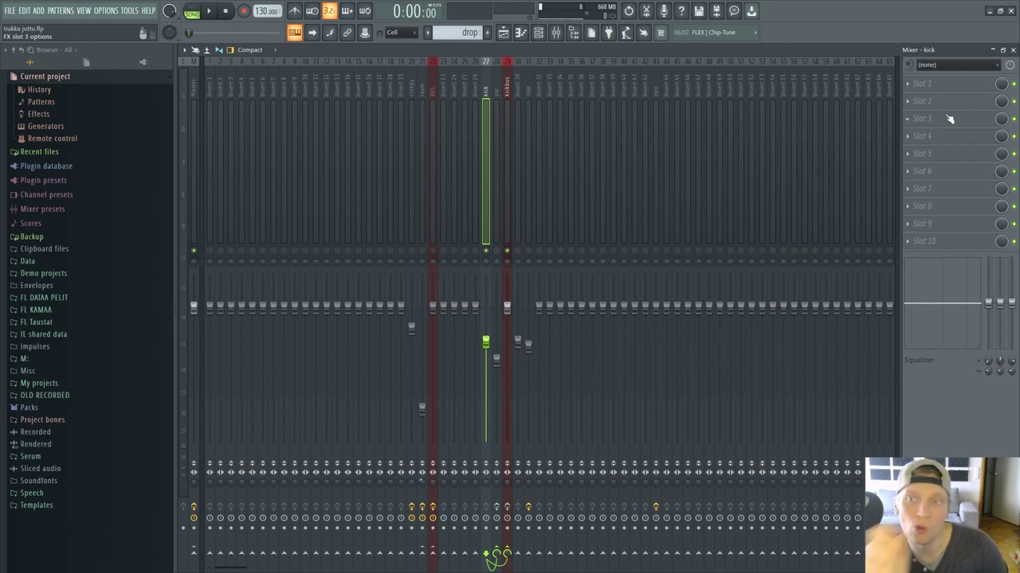
Try Fruity parametric EQ 2 in slot 3 of the kick insert, cutting band 3 near 255 Hz and lowering bands 4 and 6
{"action": "left_click", "coordinate": [949, 119]}
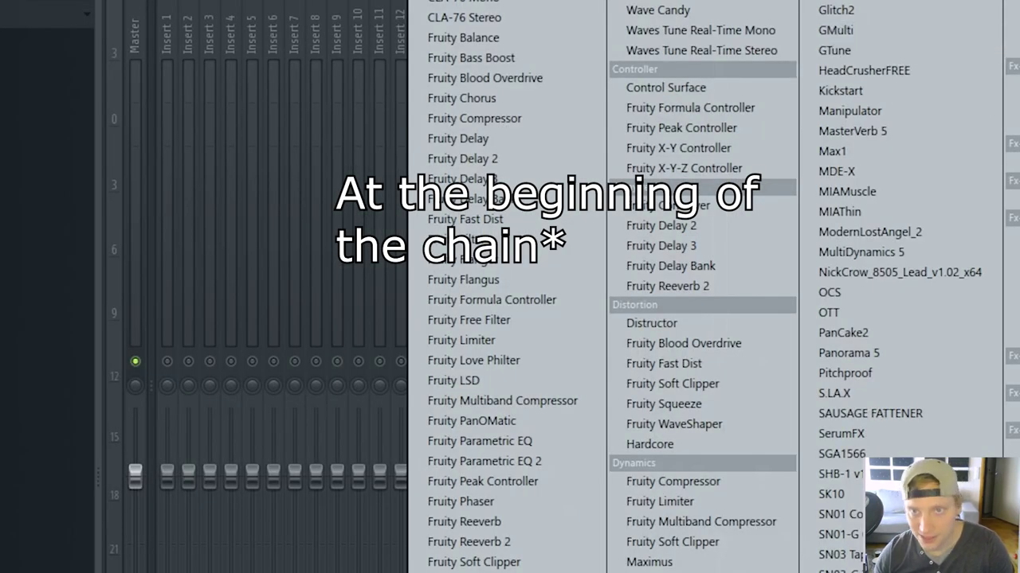
{"action": "left_click", "coordinate": [551, 195]}
{"action": "left_click_drag", "start_coordinate": [348, 284], "coordinate": [353, 309]}
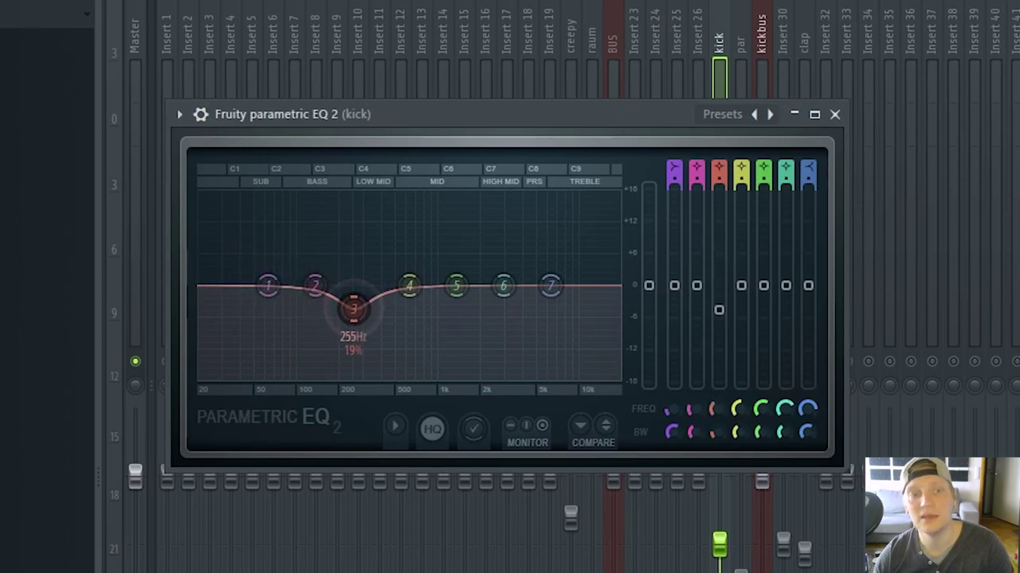
{"action": "left_click_drag", "start_coordinate": [409, 284], "coordinate": [425, 304]}
{"action": "left_click_drag", "start_coordinate": [502, 285], "coordinate": [516, 378]}
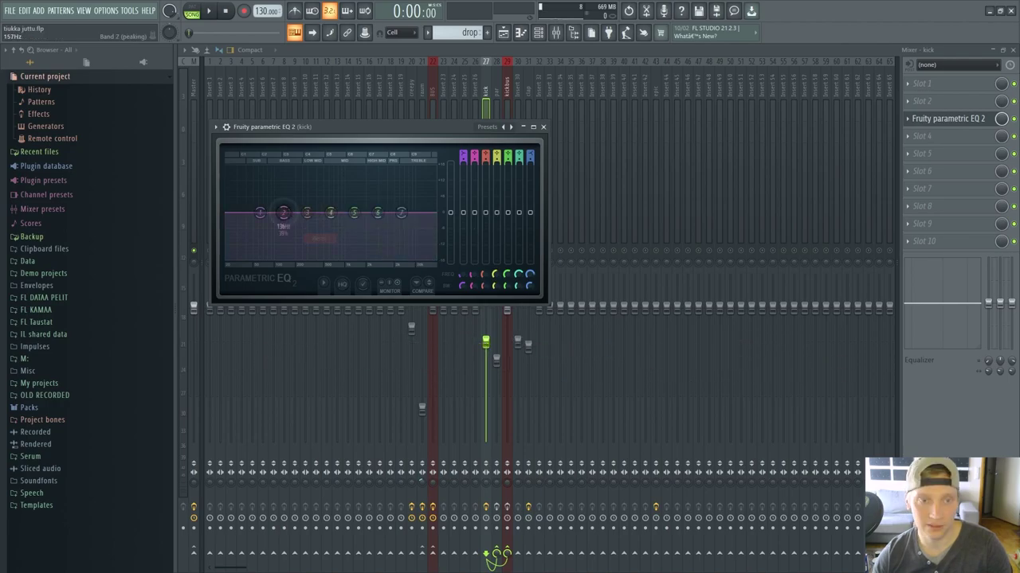
{"action": "mouse_move", "coordinate": [283, 213]}
{"action": "left_mouse_down"}
{"action": "mouse_move", "coordinate": [277, 200]}
{"action": "mouse_move", "coordinate": [251, 203]}
{"action": "mouse_move", "coordinate": [284, 213]}
{"action": "left_mouse_up"}
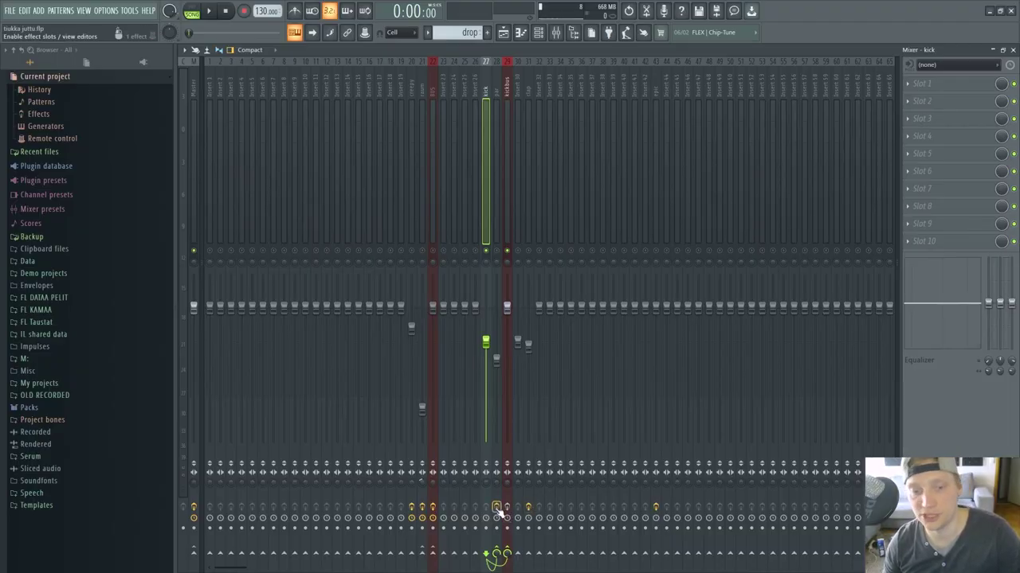
Open the FET Compressor on the par insert and try a faster release
{"action": "left_click", "coordinate": [496, 223]}
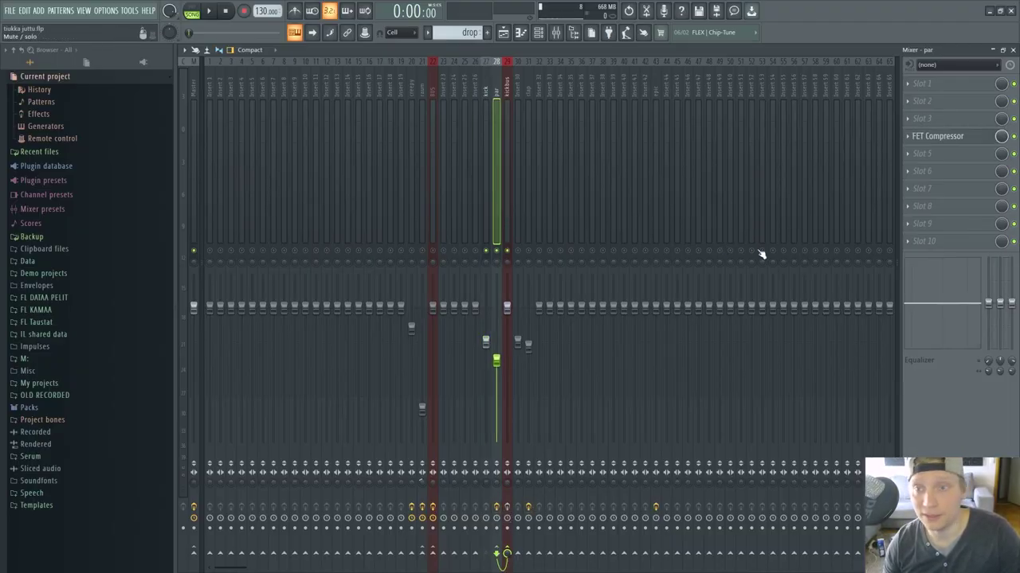
{"action": "left_click", "coordinate": [937, 138]}
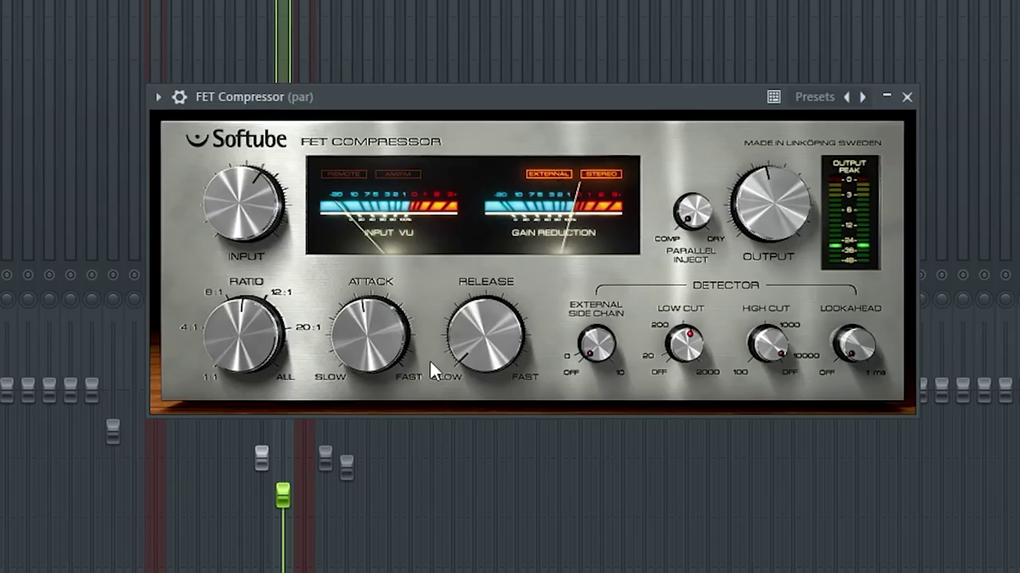
{"action": "left_click_drag", "start_coordinate": [491, 358], "coordinate": [498, 214]}
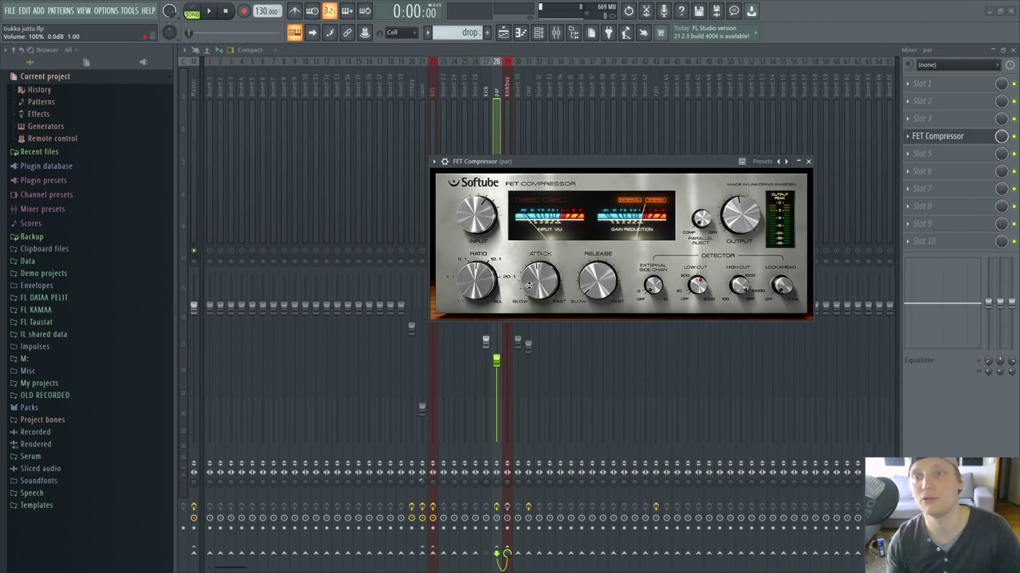
Create an automation clip for the channel volume of the SHM2_Phat_Kick_010 sample and close its channel settings
{"action": "left_click", "coordinate": [992, 51]}
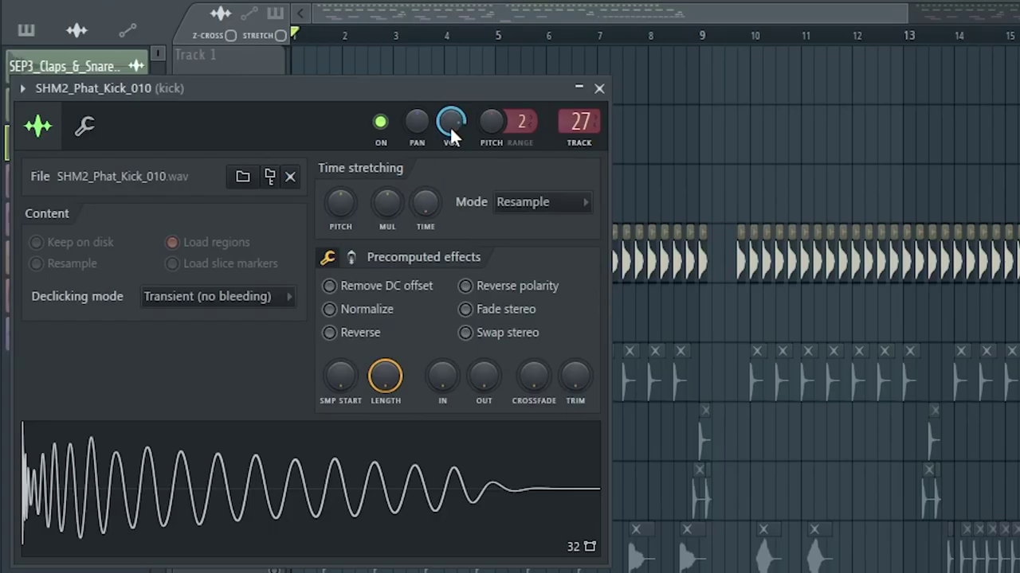
{"action": "right_click", "coordinate": [450, 132]}
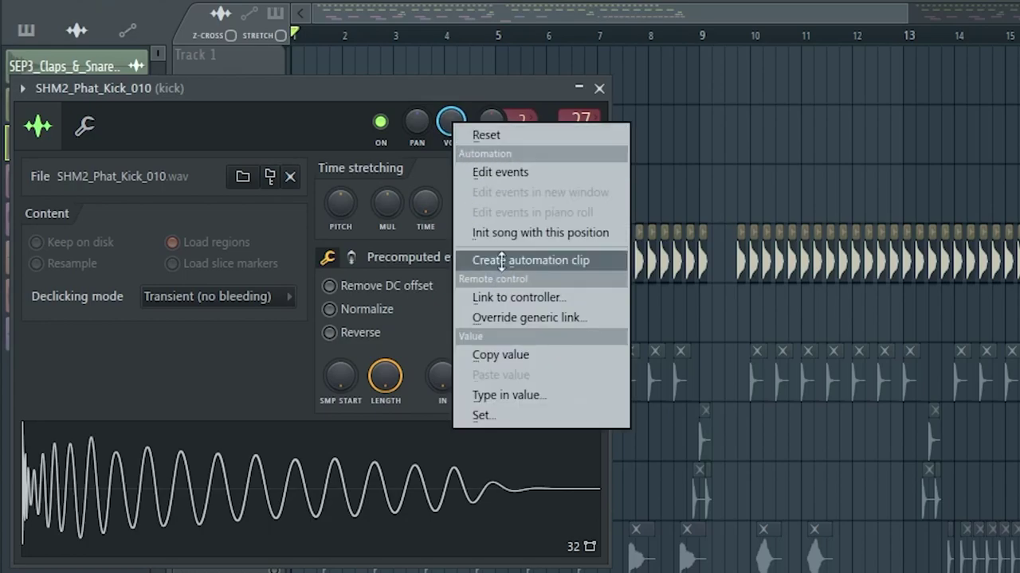
{"action": "left_click", "coordinate": [501, 266]}
{"action": "left_click", "coordinate": [599, 88]}
Shape the kick volume automation into a quick drop, slice the clip short and delete the remainder
{"action": "scroll", "coordinate": [358, 125], "scroll_direction": "up", "scroll_amount": 4}
{"action": "mouse_move", "coordinate": [345, 92]}
{"action": "left_mouse_down"}
{"action": "mouse_move", "coordinate": [382, 128]}
{"action": "mouse_move", "coordinate": [374, 102]}
{"action": "mouse_move", "coordinate": [359, 109]}
{"action": "mouse_move", "coordinate": [353, 100]}
{"action": "left_mouse_up"}
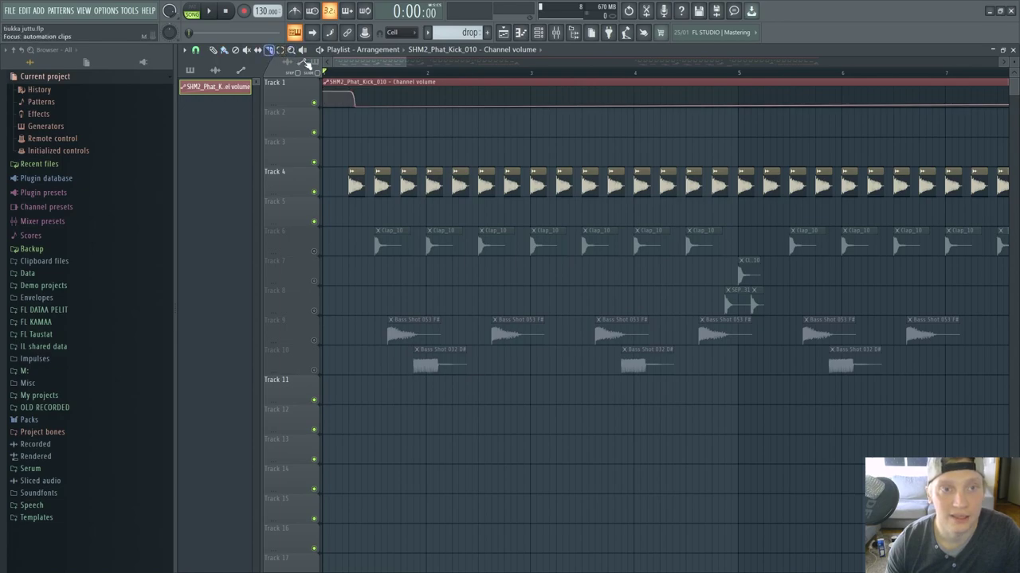
{"action": "left_click", "coordinate": [360, 118]}
{"action": "left_click", "coordinate": [223, 49]}
{"action": "right_click", "coordinate": [376, 109]}
Paint copies of the short volume clip over the following kicks on Track 1 and lengthen the first clip
{"action": "left_click_drag", "start_coordinate": [371, 91], "coordinate": [427, 91]}
{"action": "scroll", "coordinate": [467, 130], "scroll_direction": "up", "scroll_amount": 3}
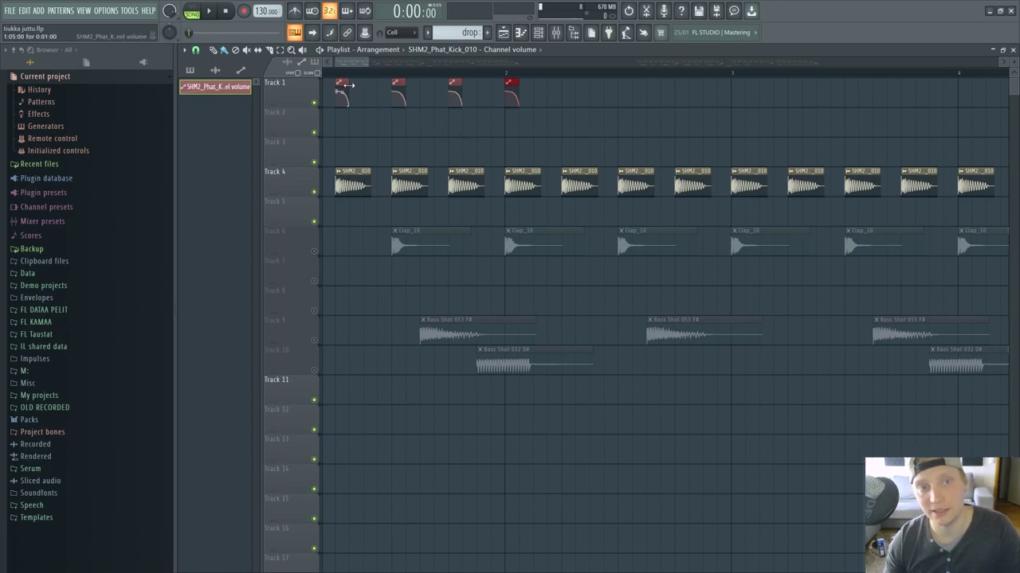
{"action": "left_click_drag", "start_coordinate": [345, 86], "coordinate": [381, 86]}
Undo the edits to the kick volume automation
{"action": "key", "text": "ctrl+alt+z"}
{"action": "key", "text": "ctrl+alt+z"}
{"action": "key", "text": "ctrl+alt+z"}
{"action": "key", "text": "ctrl+alt+z"}
{"action": "key", "text": "ctrl+alt+z"}
{"action": "key", "text": "ctrl+alt+z"}
{"action": "key", "text": "ctrl+alt+z"}
{"action": "key", "text": "ctrl+alt+z"}
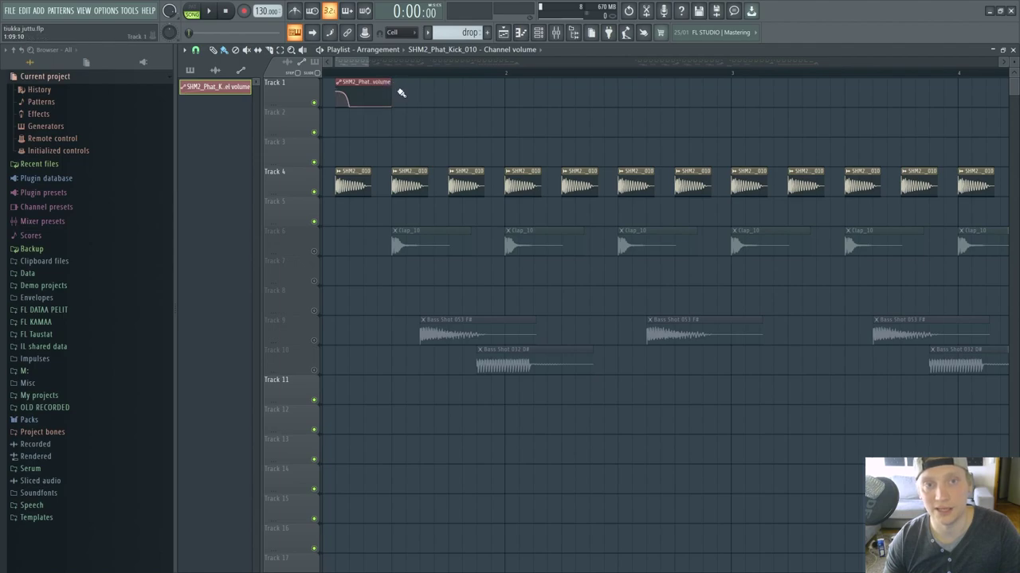
Return to the par insert's FET Compressor in the mixer, tweak its release knob and close the plugin
{"action": "key", "text": "F9"}
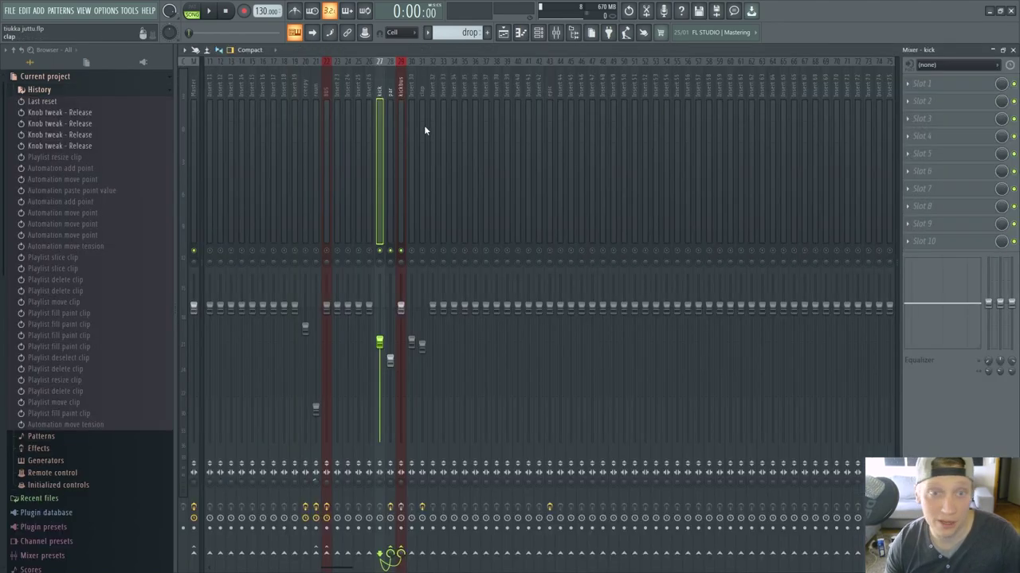
{"action": "left_click", "coordinate": [389, 127]}
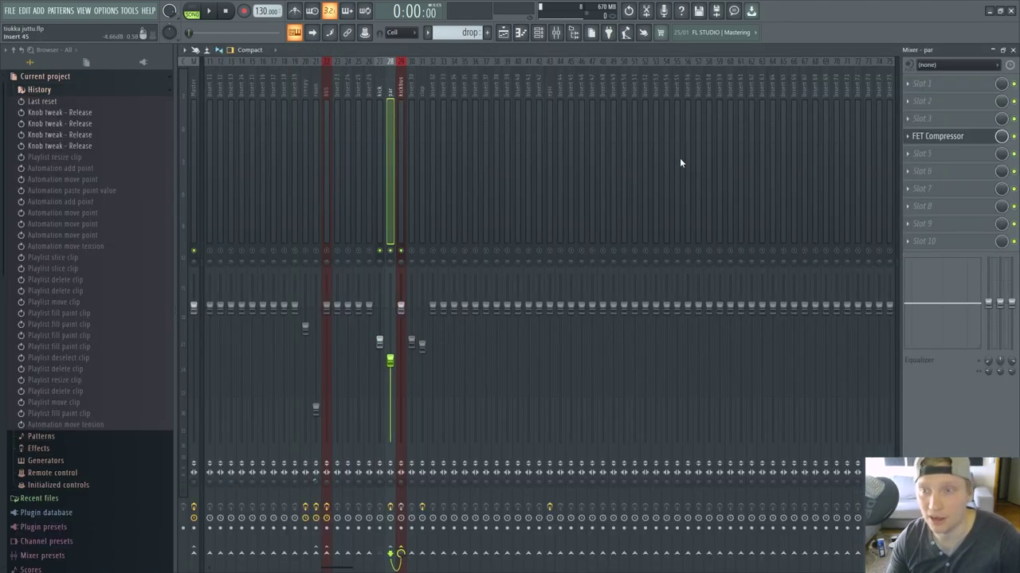
{"action": "left_click", "coordinate": [960, 137]}
{"action": "left_click", "coordinate": [591, 284]}
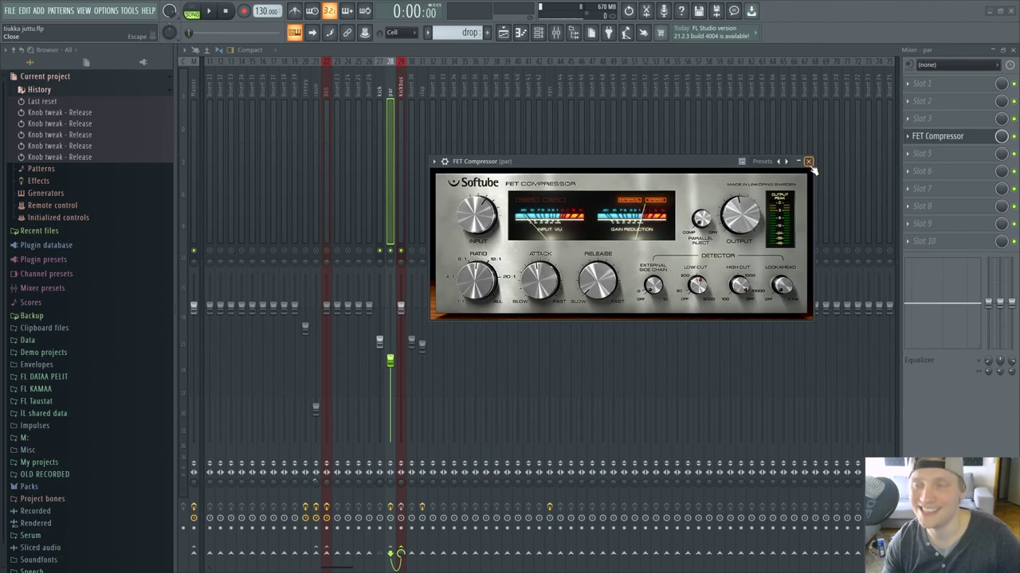
{"action": "left_click", "coordinate": [809, 163]}
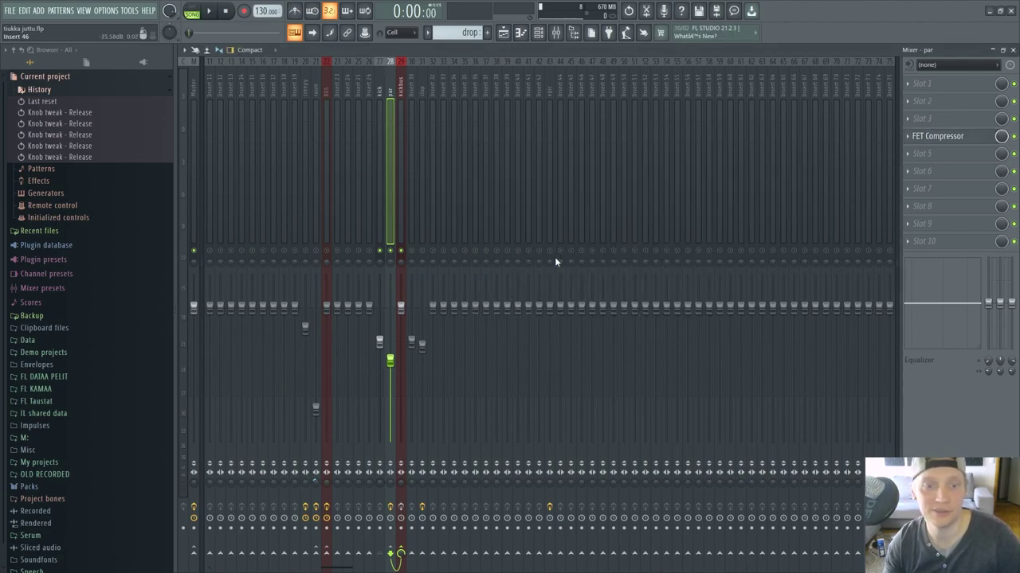
Play back the kick layered with the par insert, and play it again with the kickbus insert selected
{"action": "left_click", "coordinate": [212, 14]}
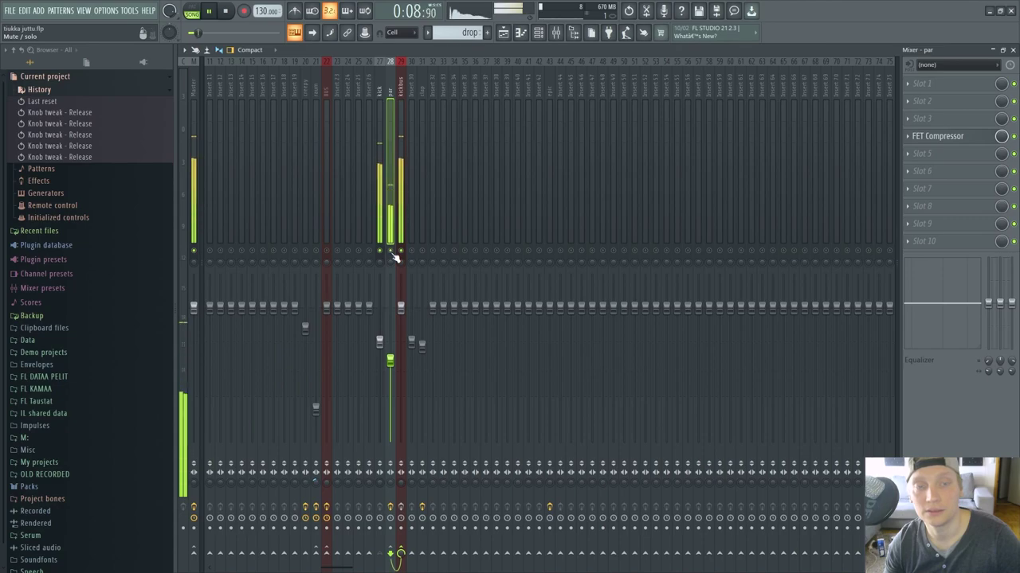
{"action": "left_click", "coordinate": [226, 13]}
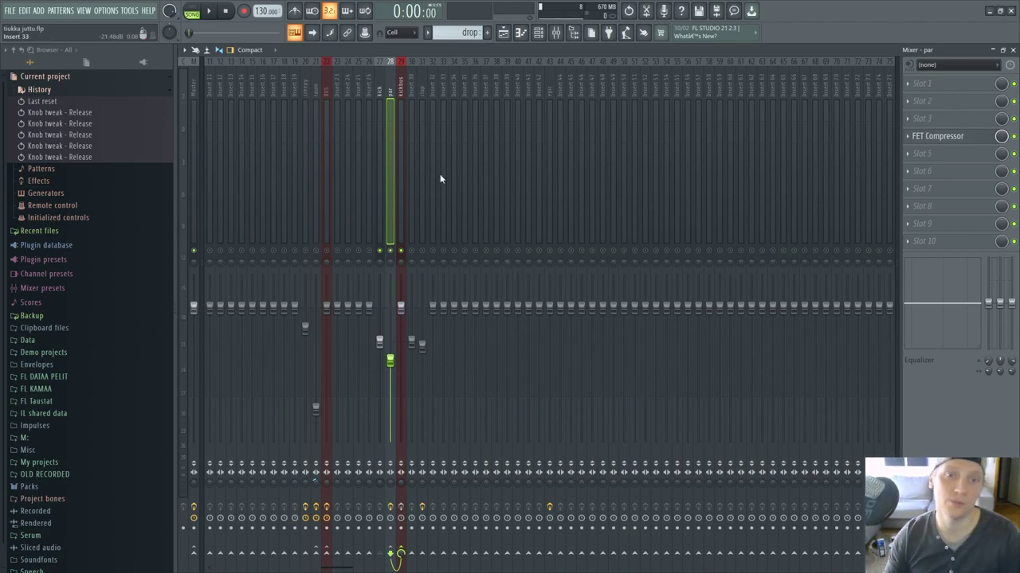
{"action": "left_click", "coordinate": [402, 129]}
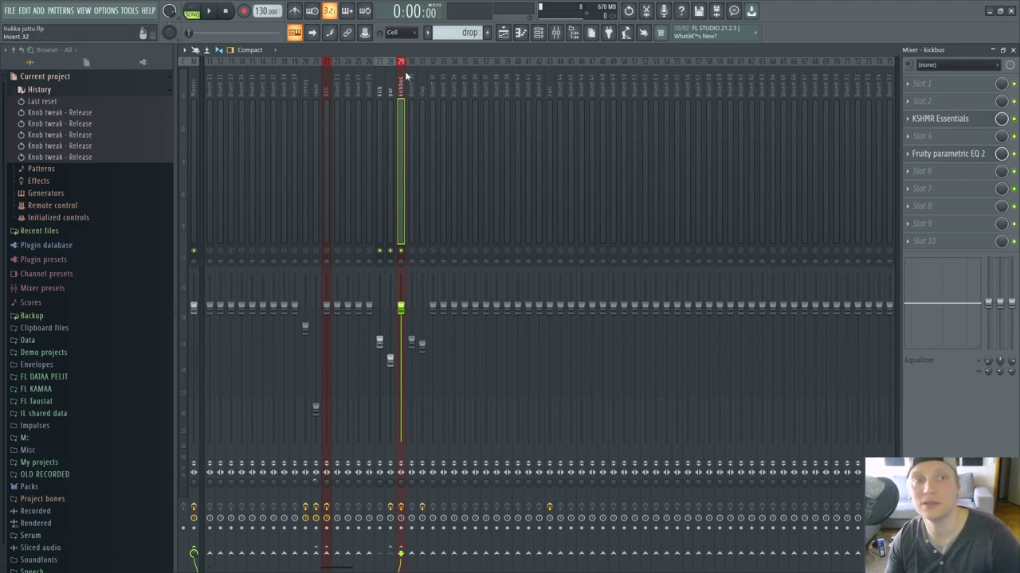
{"action": "left_click", "coordinate": [208, 12]}
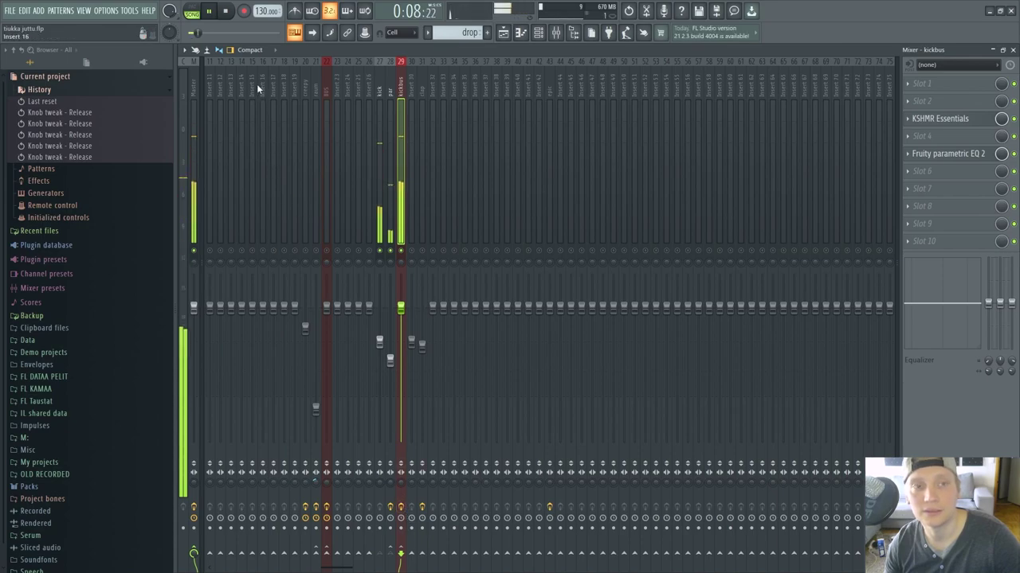
{"action": "left_click", "coordinate": [227, 15]}
Open KSHMR Essentials on the kickbus insert and move its window clear of the kick, par and kickbus faders
{"action": "left_click", "coordinate": [940, 118]}
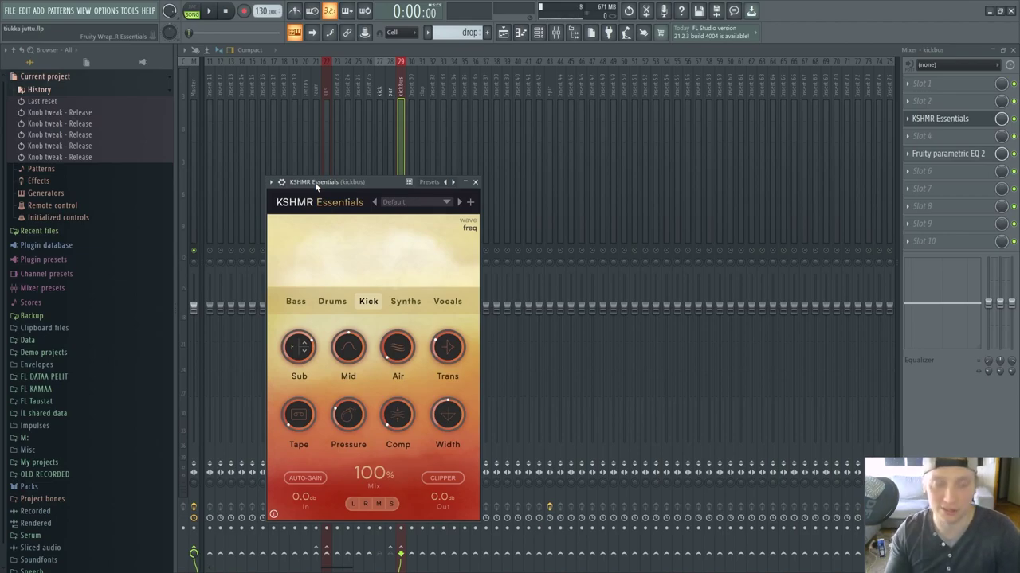
{"action": "left_click_drag", "start_coordinate": [352, 184], "coordinate": [548, 124]}
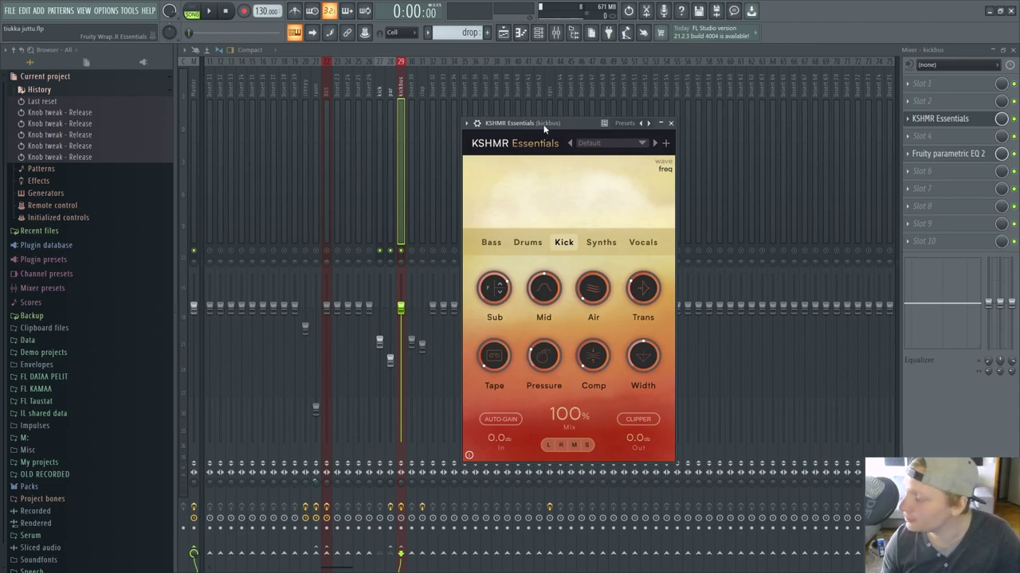
{"action": "left_click_drag", "start_coordinate": [562, 125], "coordinate": [529, 72]}
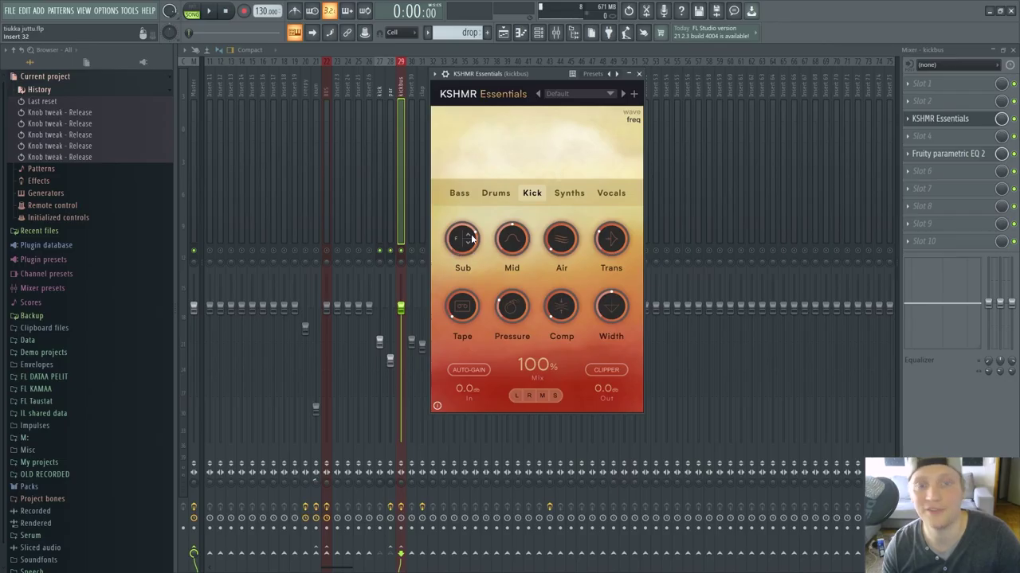
Audition different amounts of Sub in KSHMR Essentials while playing the kick, including 0% and 61%, and stop playback
{"action": "left_click", "coordinate": [458, 236]}
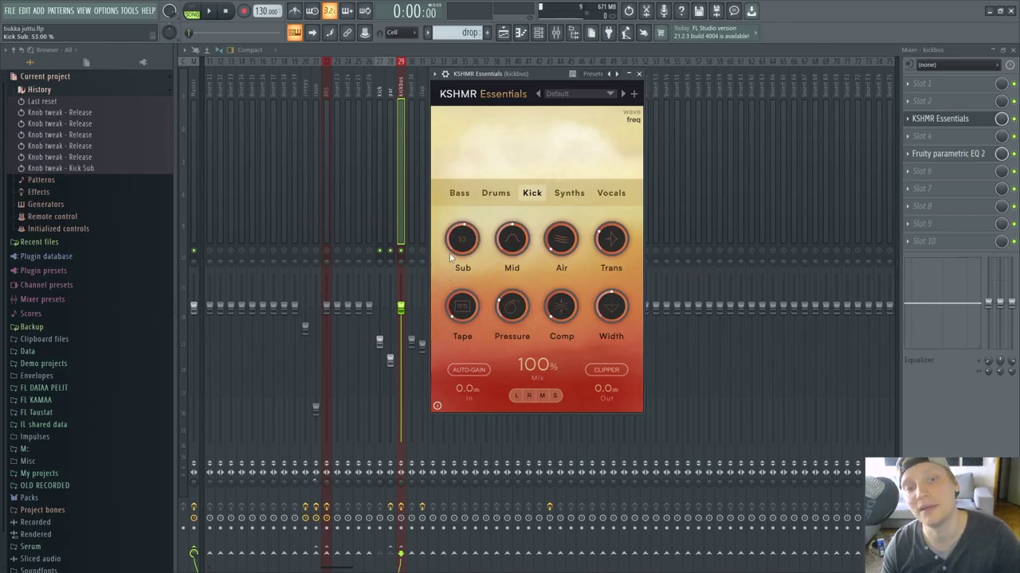
{"action": "left_click", "coordinate": [211, 11]}
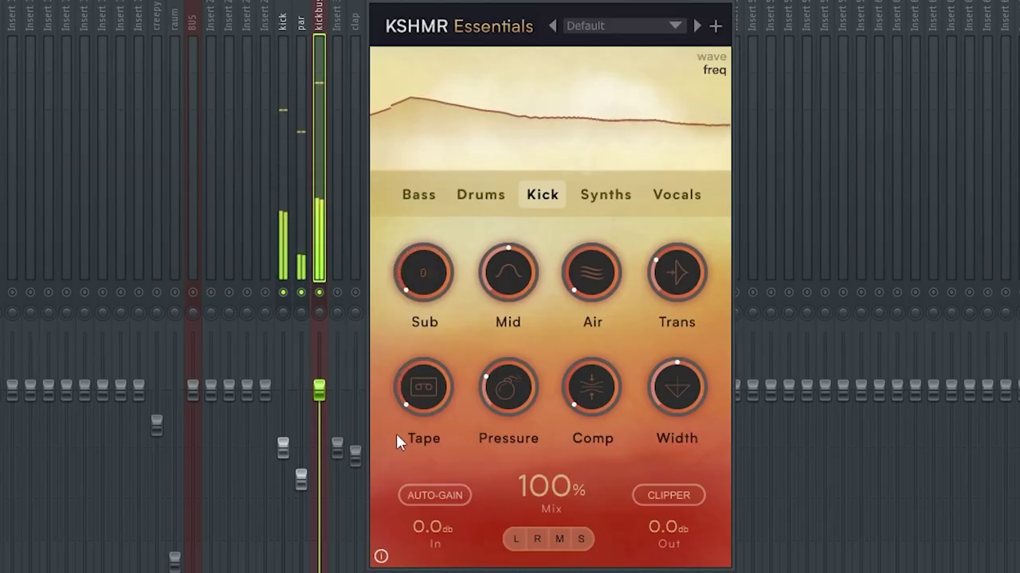
{"action": "left_click_drag", "start_coordinate": [412, 300], "coordinate": [417, 260]}
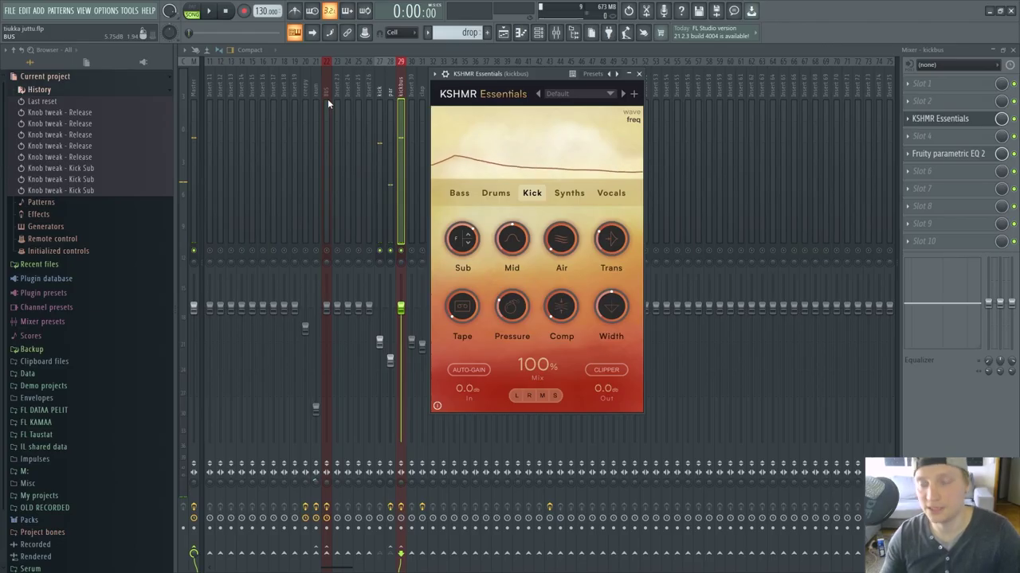
{"action": "key", "text": "space"}
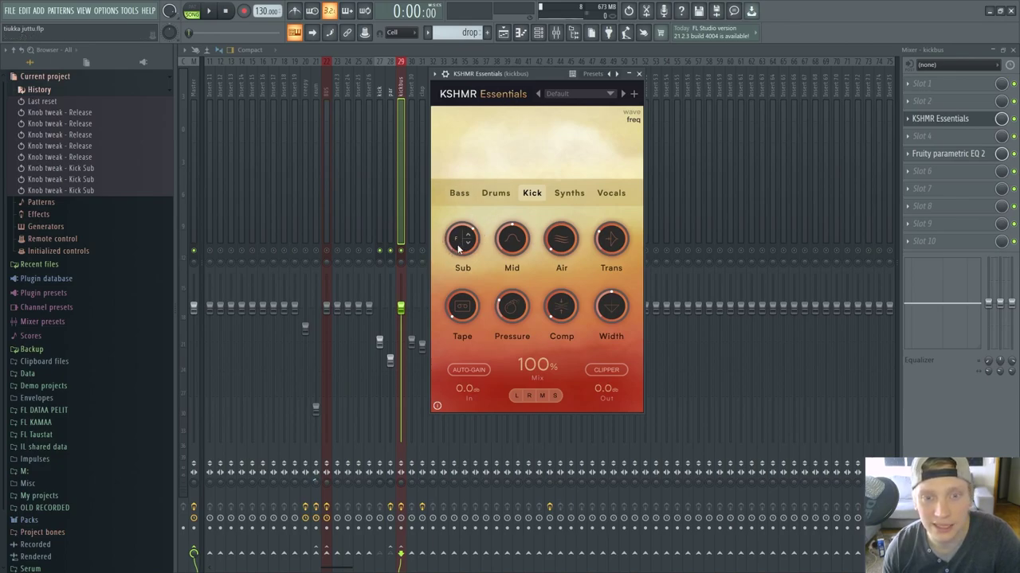
{"action": "left_click", "coordinate": [211, 13]}
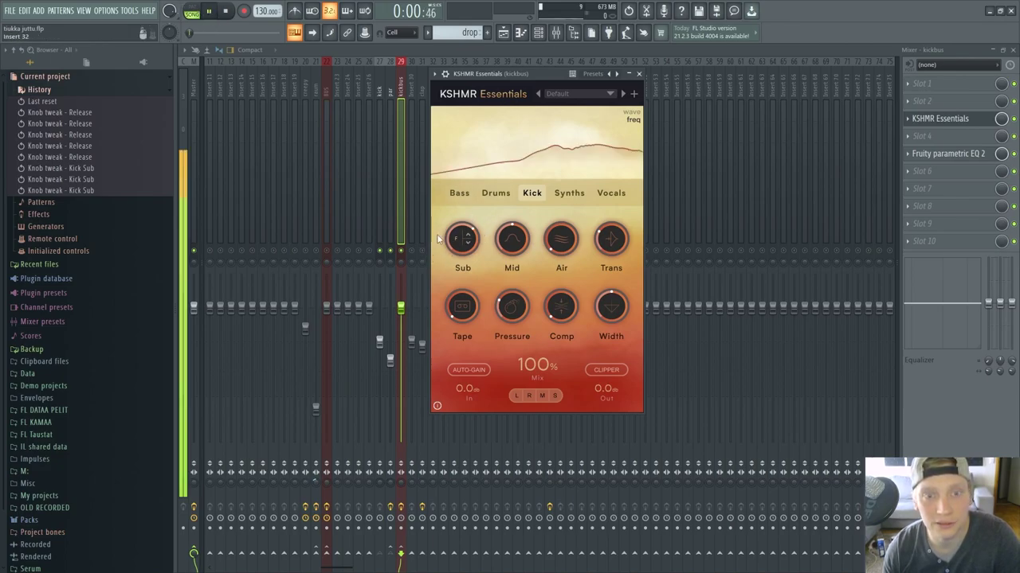
{"action": "left_click_drag", "start_coordinate": [462, 239], "coordinate": [451, 263]}
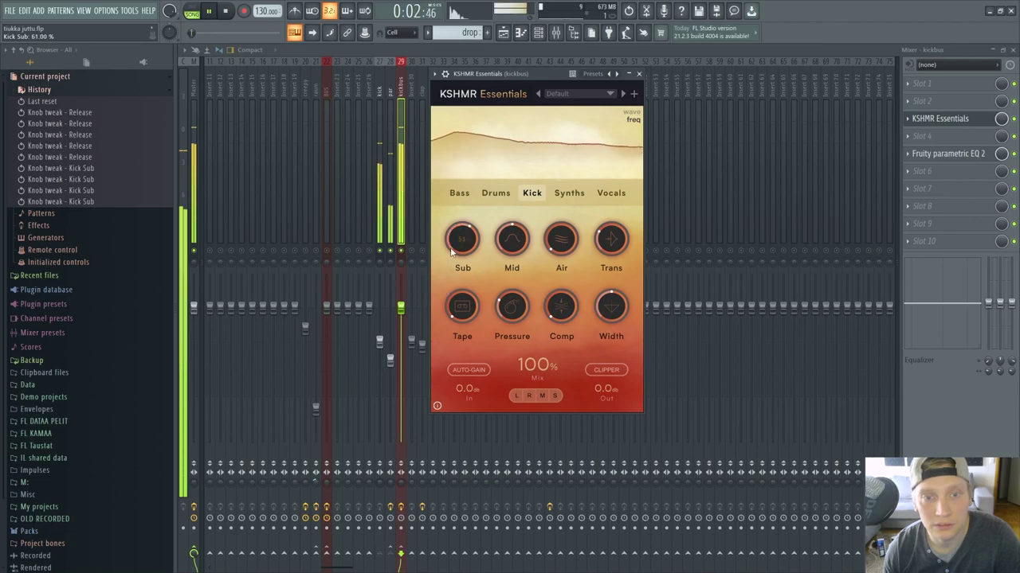
{"action": "left_click", "coordinate": [230, 14]}
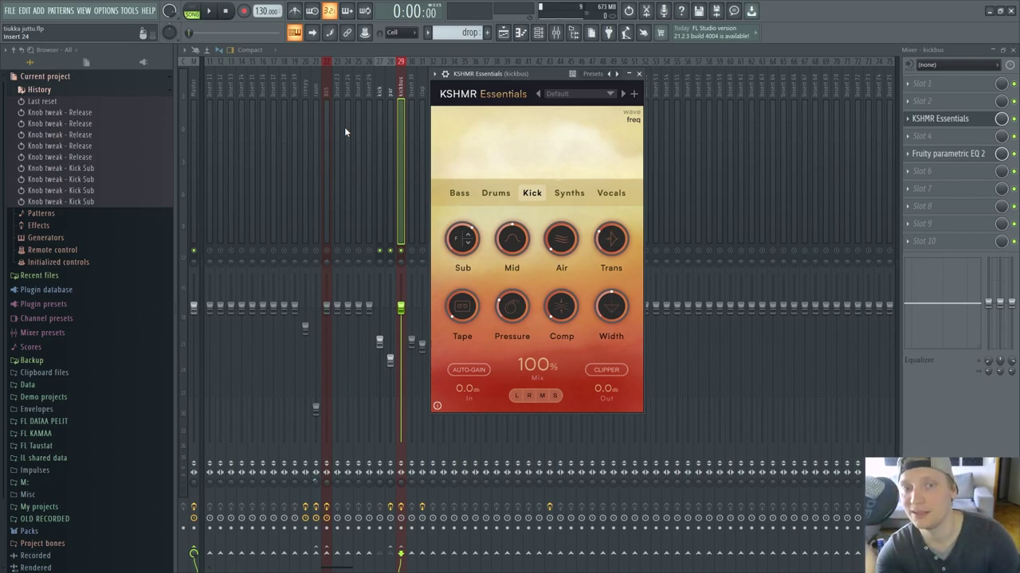
Play the kick, set Sub in KSHMR Essentials to 68% and stop playback
{"action": "left_click", "coordinate": [462, 239]}
{"action": "key", "text": "space"}
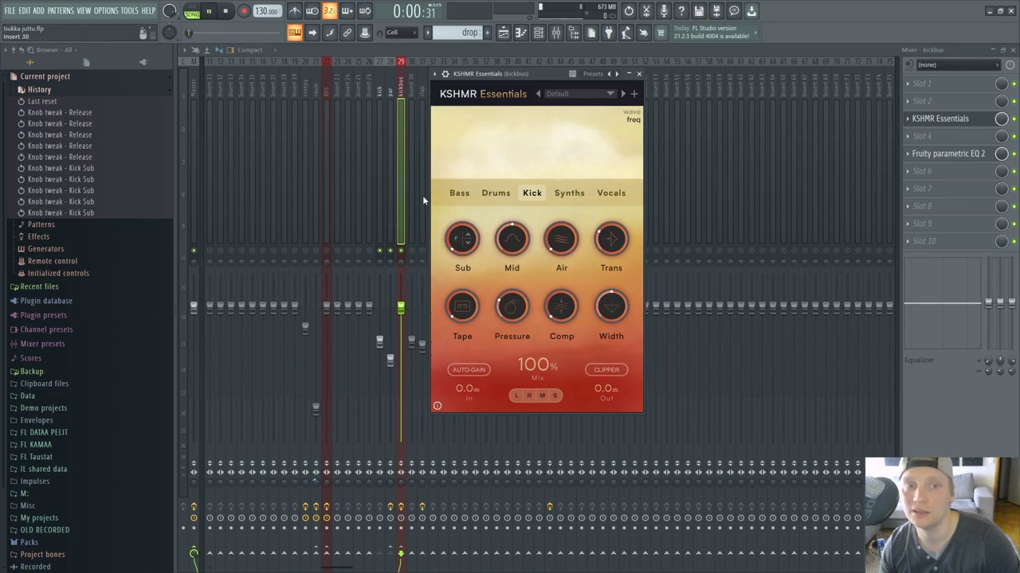
{"action": "left_click_drag", "start_coordinate": [458, 249], "coordinate": [489, 160]}
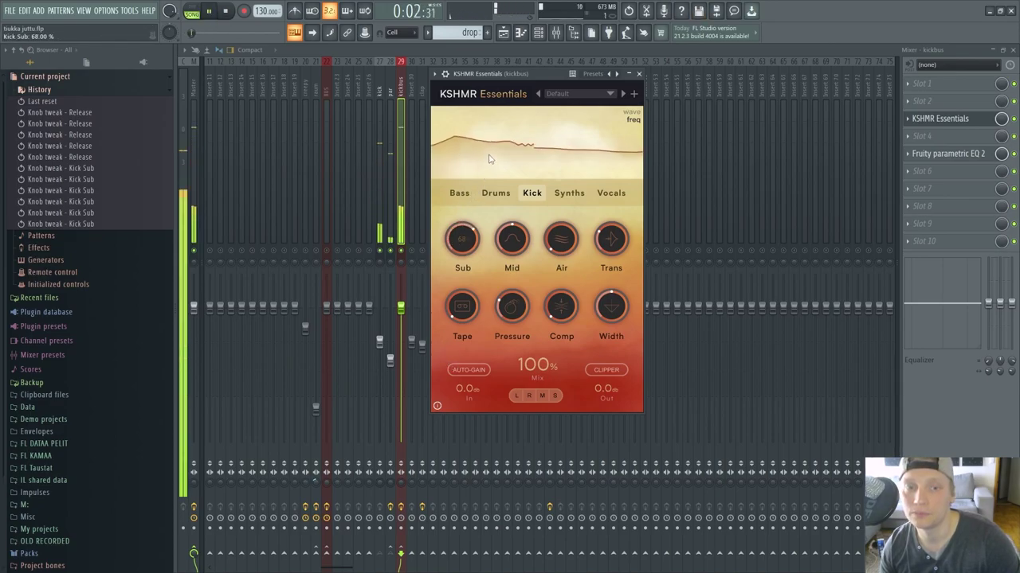
{"action": "key", "text": "space"}
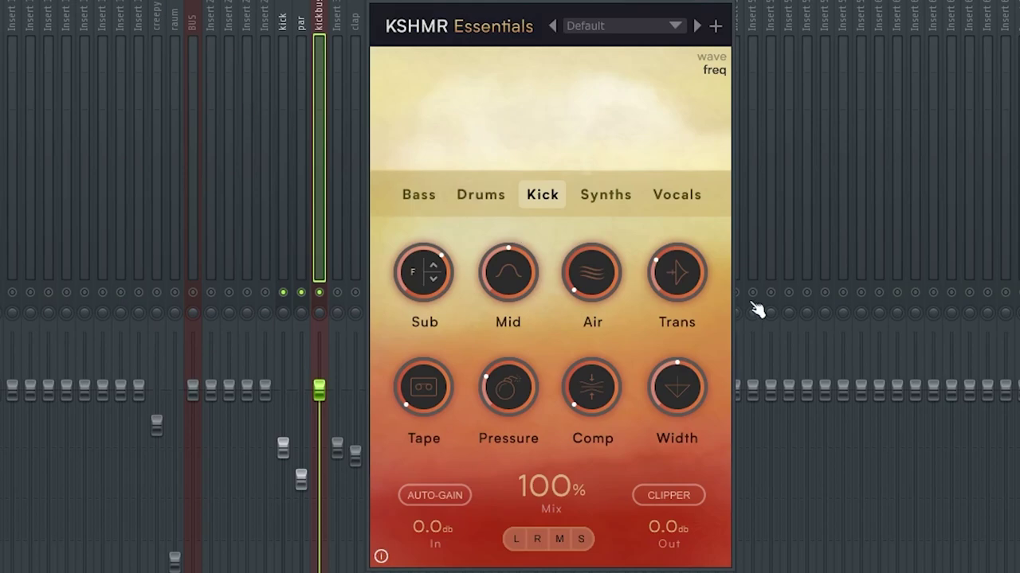
Adjust the Trans and Pressure amounts in KSHMR Essentials while the kick plays
{"action": "key", "text": "space"}
{"action": "left_click_drag", "start_coordinate": [664, 249], "coordinate": [663, 254]}
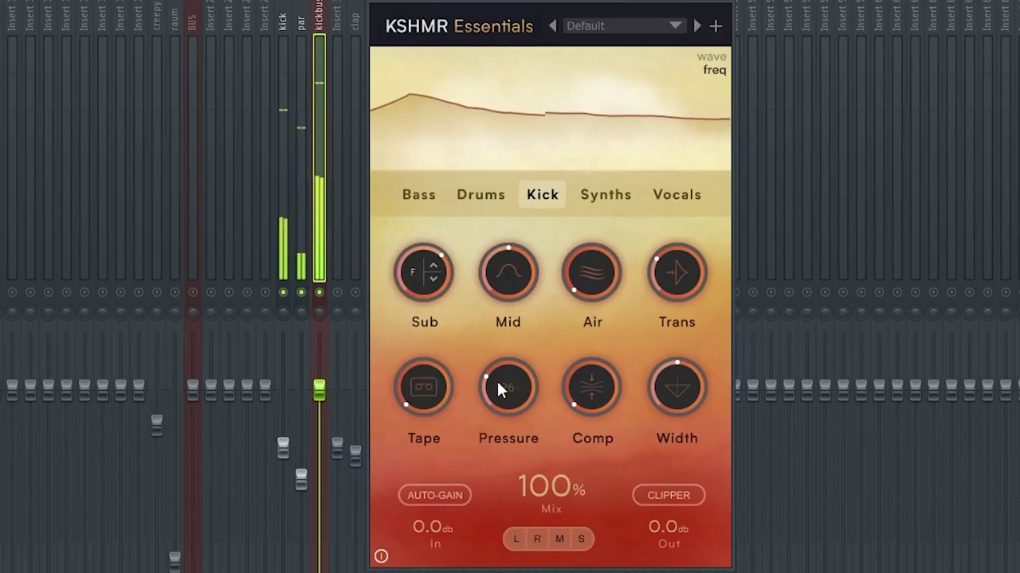
{"action": "left_click_drag", "start_coordinate": [505, 302], "coordinate": [513, 196]}
{"action": "left_click_drag", "start_coordinate": [493, 285], "coordinate": [511, 333]}
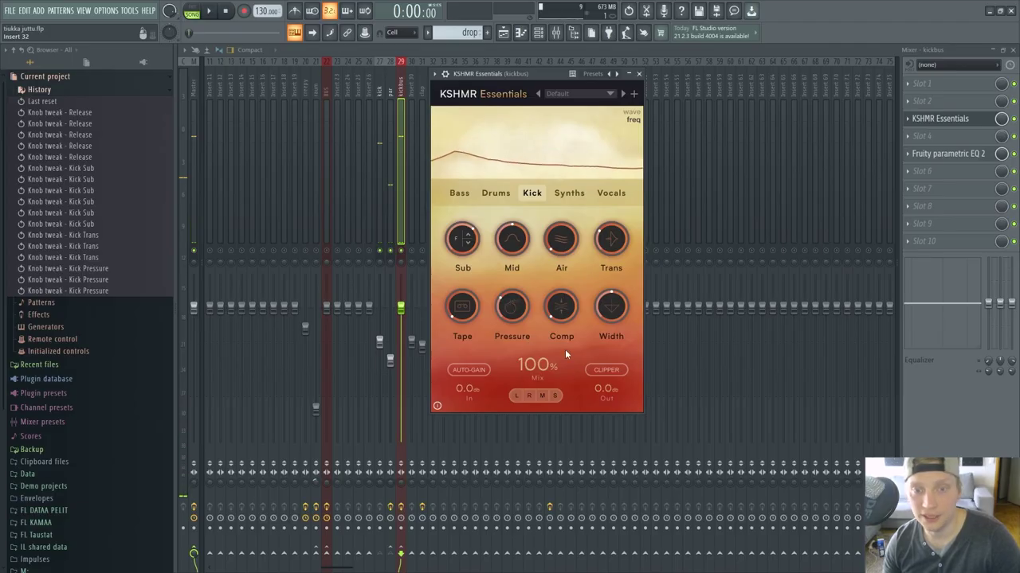
Try more Comp on the kick with input at -2.1 dB and output at 5.9 dB, and turn Comp fully down
{"action": "mouse_move", "coordinate": [569, 394]}
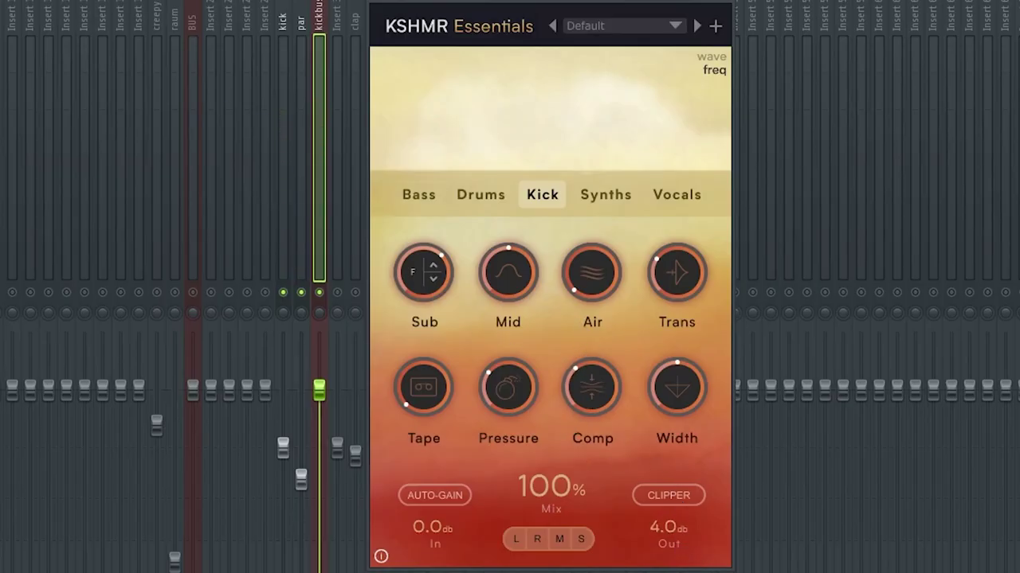
{"action": "key", "text": "space"}
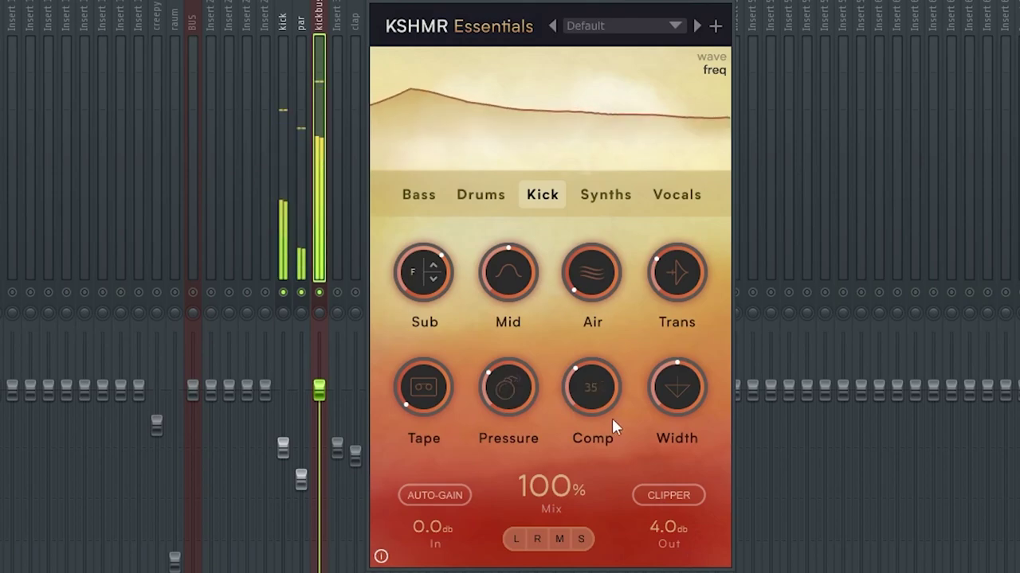
{"action": "left_click_drag", "start_coordinate": [595, 382], "coordinate": [600, 311]}
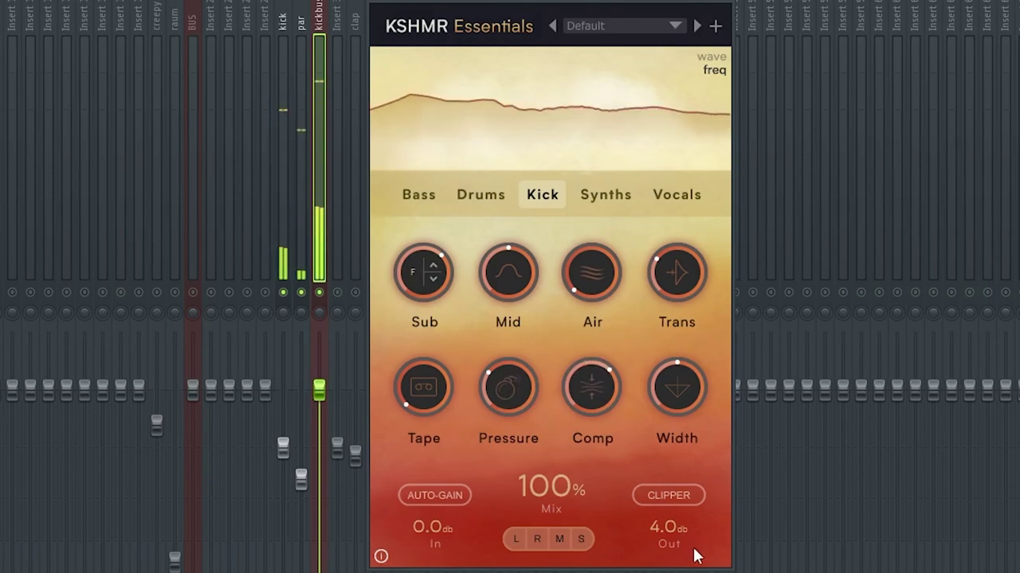
{"action": "left_click_drag", "start_coordinate": [419, 524], "coordinate": [425, 556]}
{"action": "left_click_drag", "start_coordinate": [647, 536], "coordinate": [662, 519]}
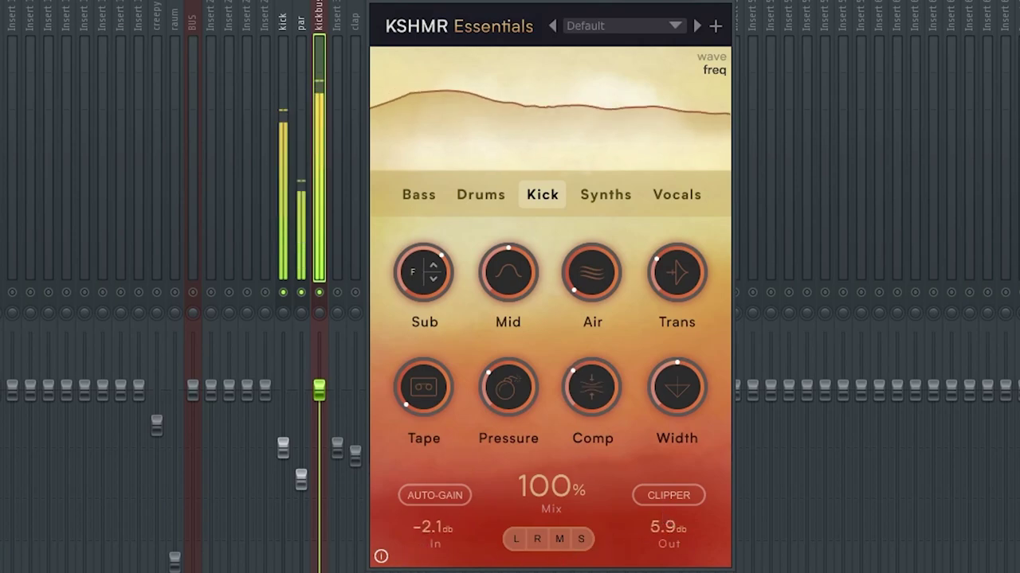
{"action": "left_click_drag", "start_coordinate": [592, 387], "coordinate": [588, 413]}
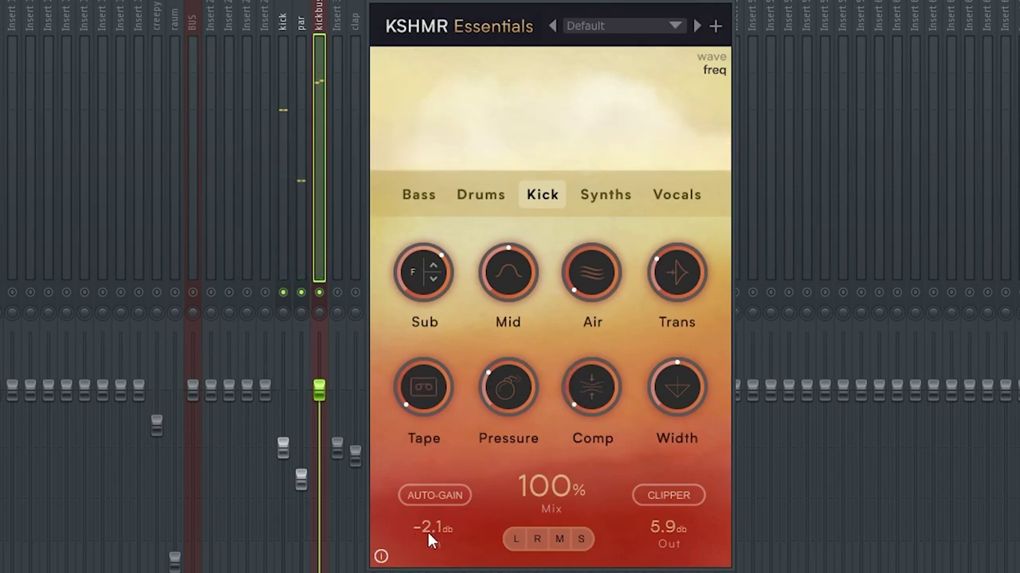
Set the KSHMR Essentials input to 0.0 dB and its output to 2.5 dB
{"action": "left_click_drag", "start_coordinate": [427, 524], "coordinate": [456, 510]}
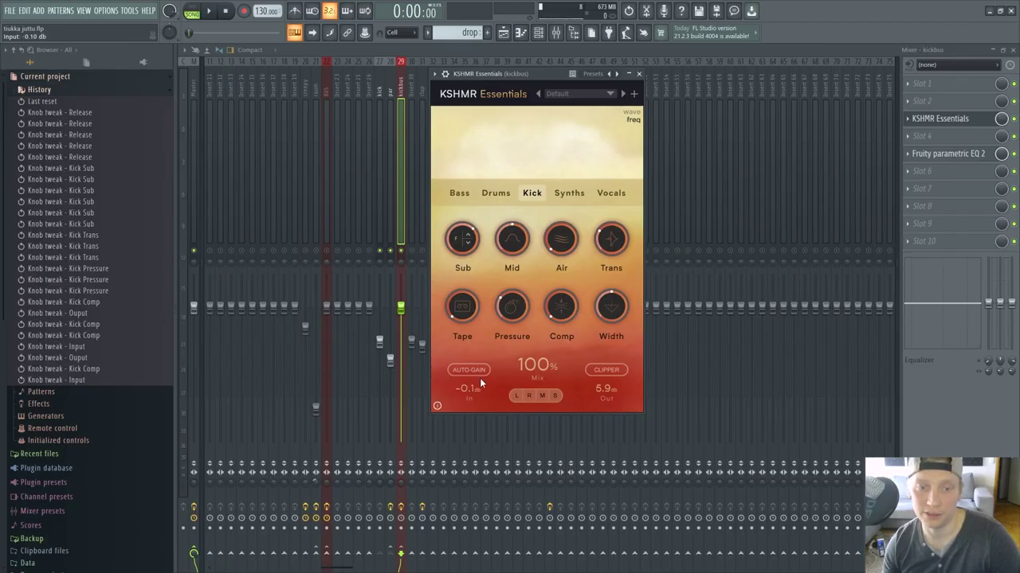
{"action": "left_click", "coordinate": [480, 384]}
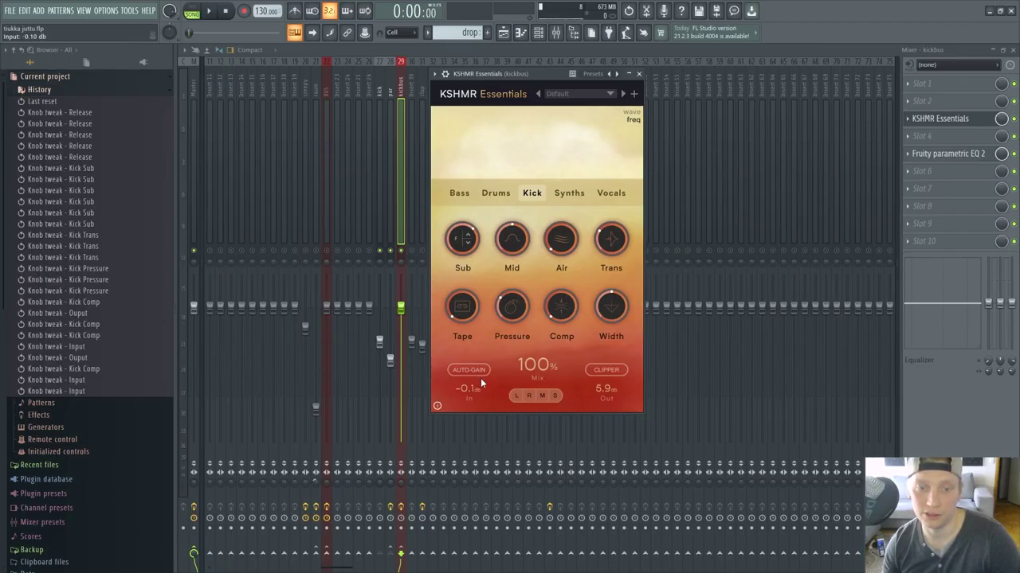
{"action": "left_click_drag", "start_coordinate": [605, 388], "coordinate": [603, 394]}
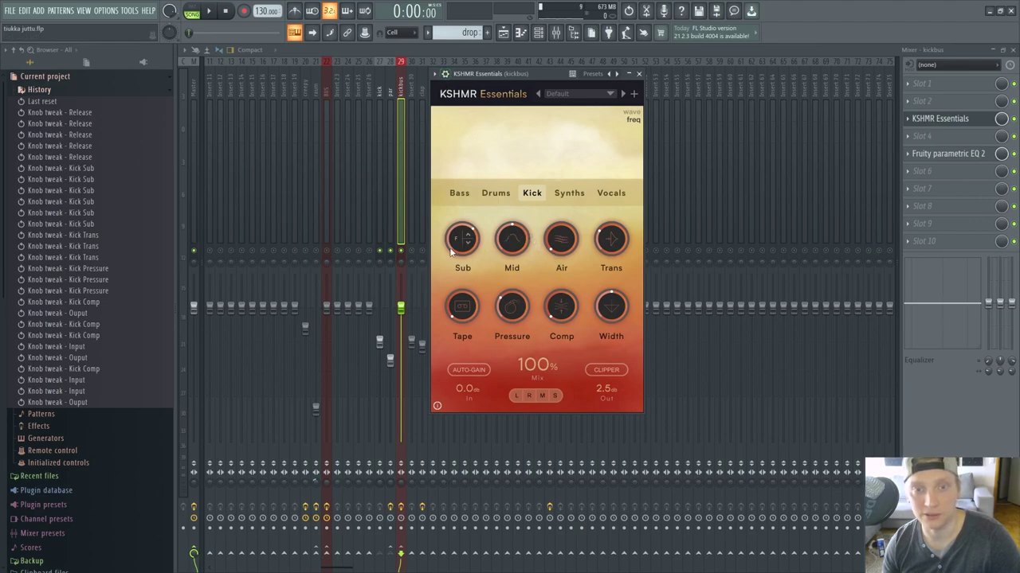
Audition the kick with KSHMR Essentials in mid (M) playback mode, stop playback and switch the mode again
{"action": "left_click", "coordinate": [541, 395]}
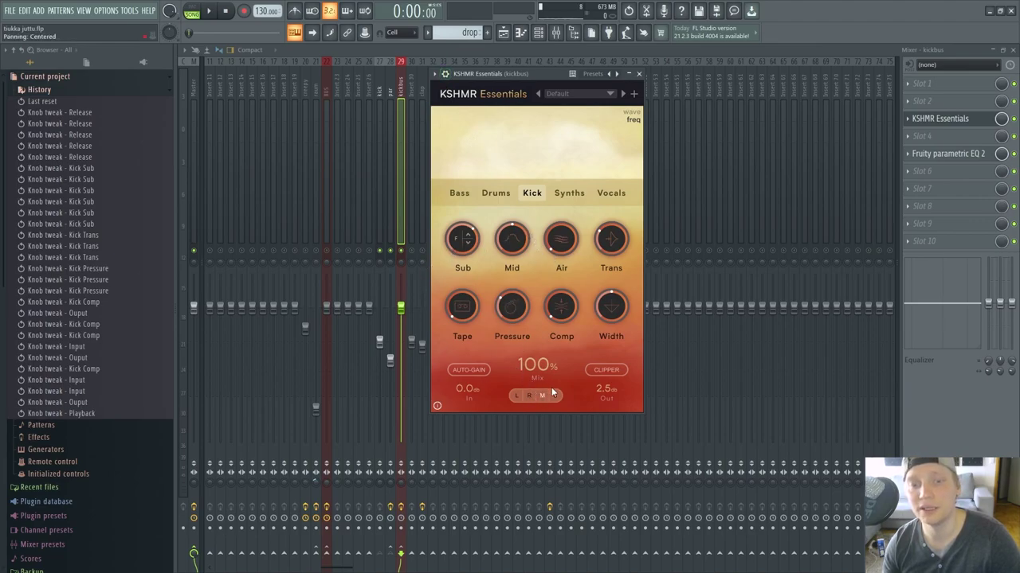
{"action": "key", "text": "space"}
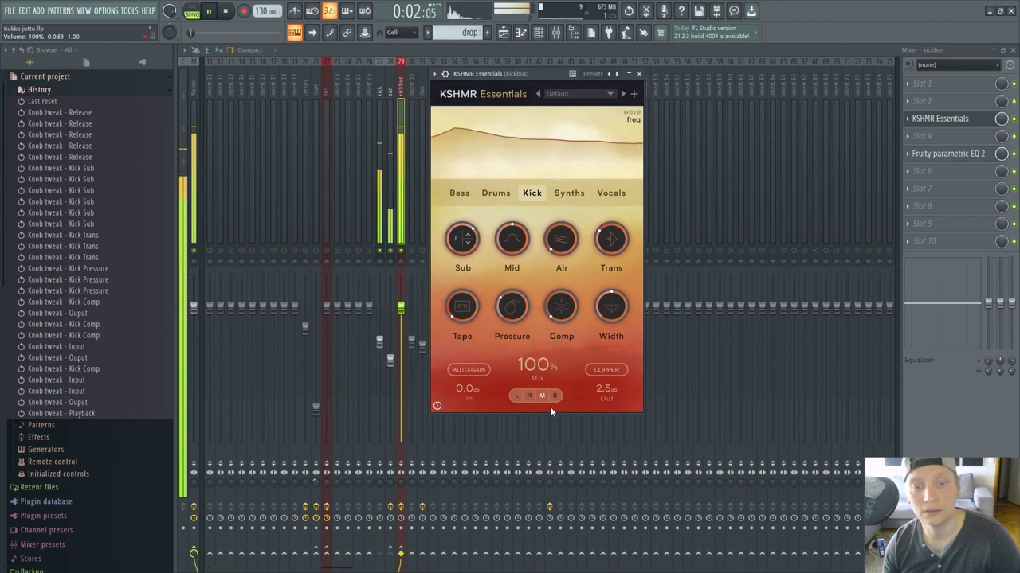
{"action": "key", "text": "space"}
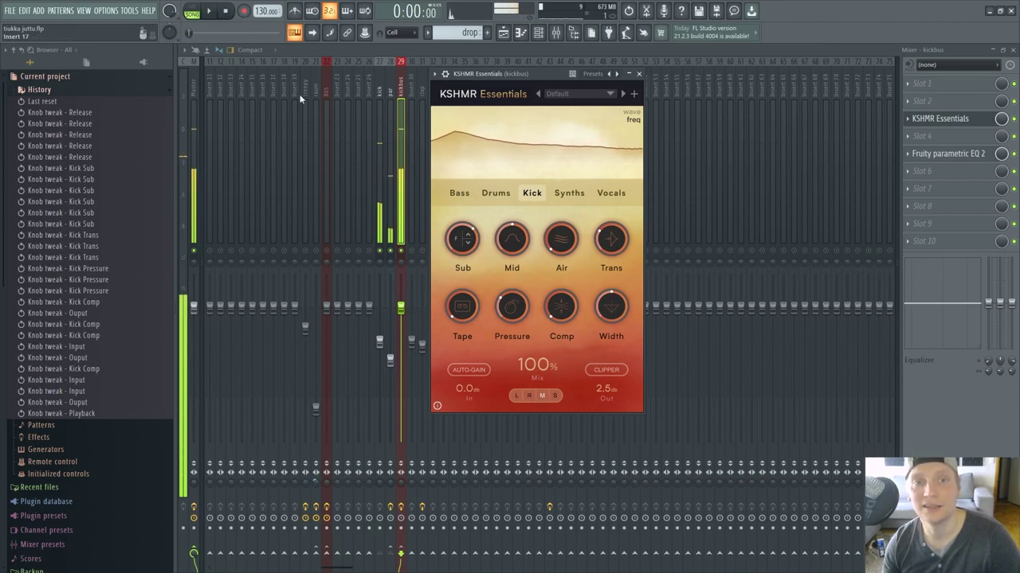
{"action": "left_click", "coordinate": [528, 398]}
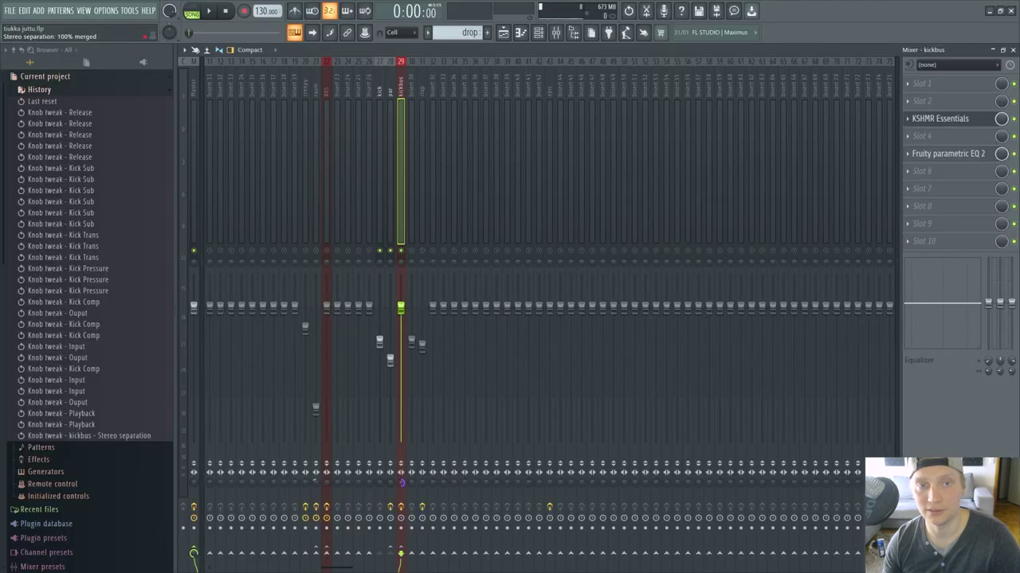
Play the kick with kickbus stereo separation at 100% merged, reset the separation and play the kick again for comparison
{"action": "left_click", "coordinate": [210, 12]}
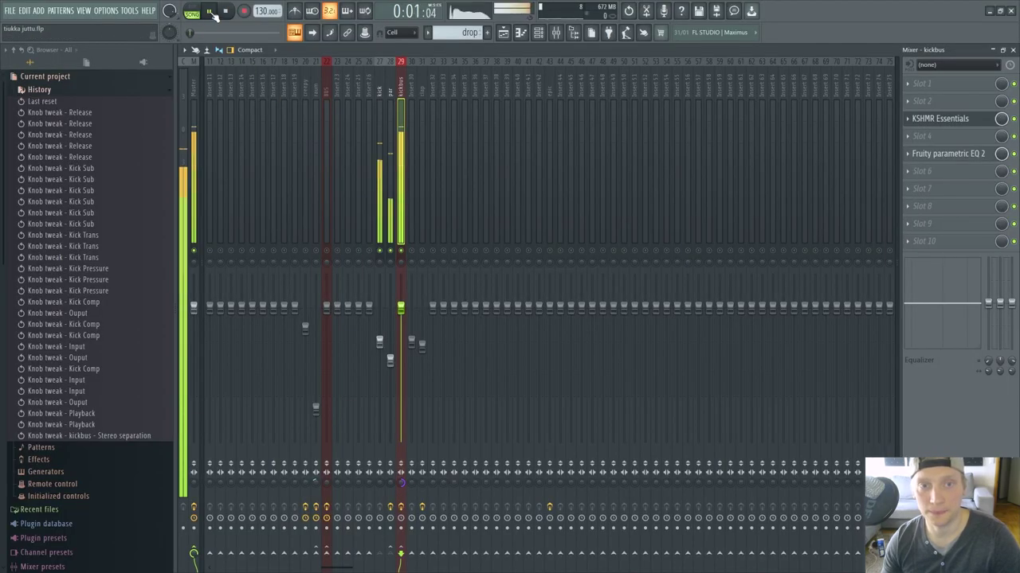
{"action": "key", "text": "space"}
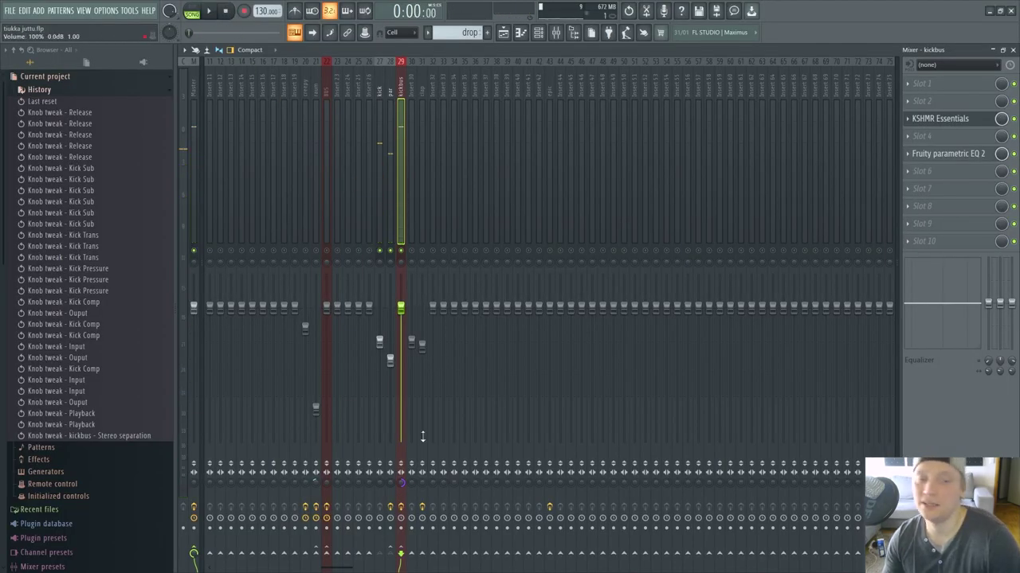
{"action": "right_click", "coordinate": [400, 484]}
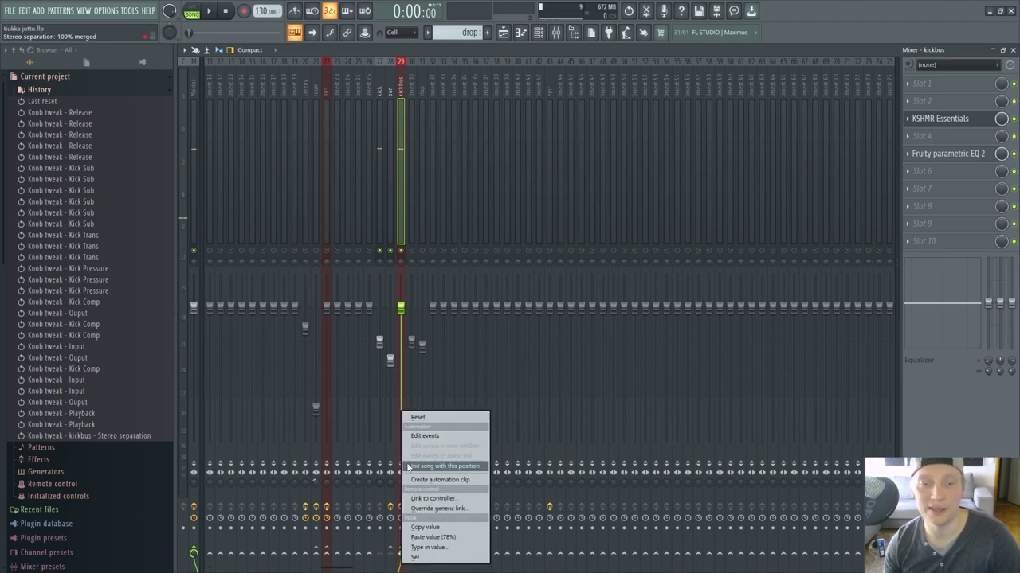
{"action": "left_click", "coordinate": [422, 418]}
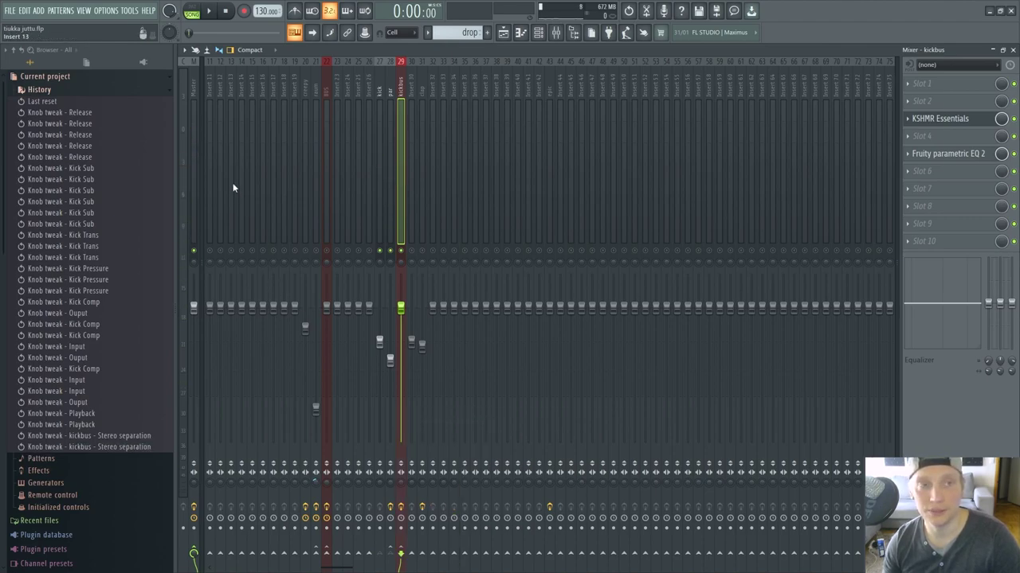
{"action": "left_click", "coordinate": [208, 13]}
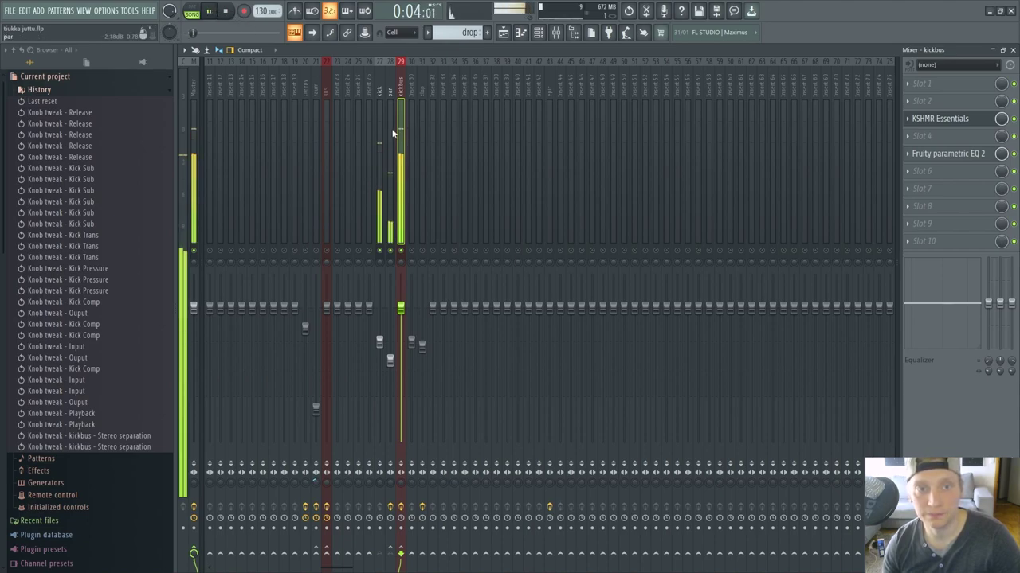
{"action": "key", "text": "space"}
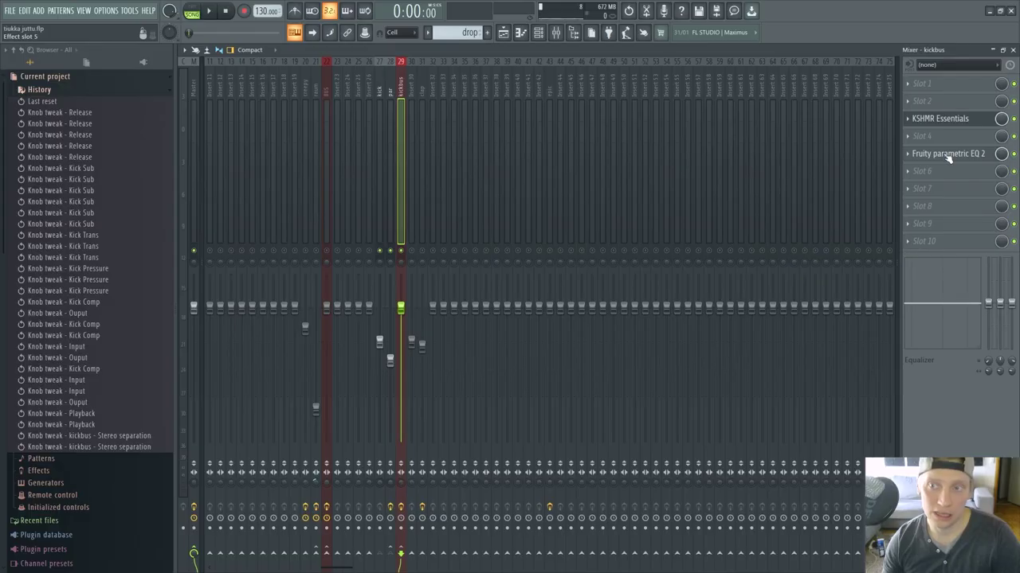
Open Fruity parametric EQ 2 on the kickbus insert and move its window clear of the kick channels
{"action": "left_click", "coordinate": [844, 304]}
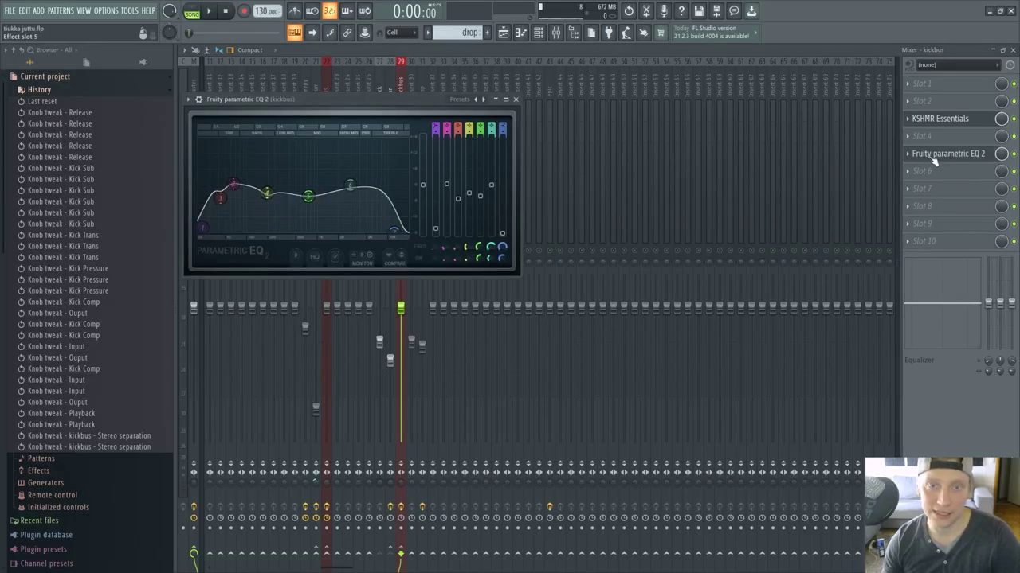
{"action": "left_click_drag", "start_coordinate": [404, 110], "coordinate": [700, 97]}
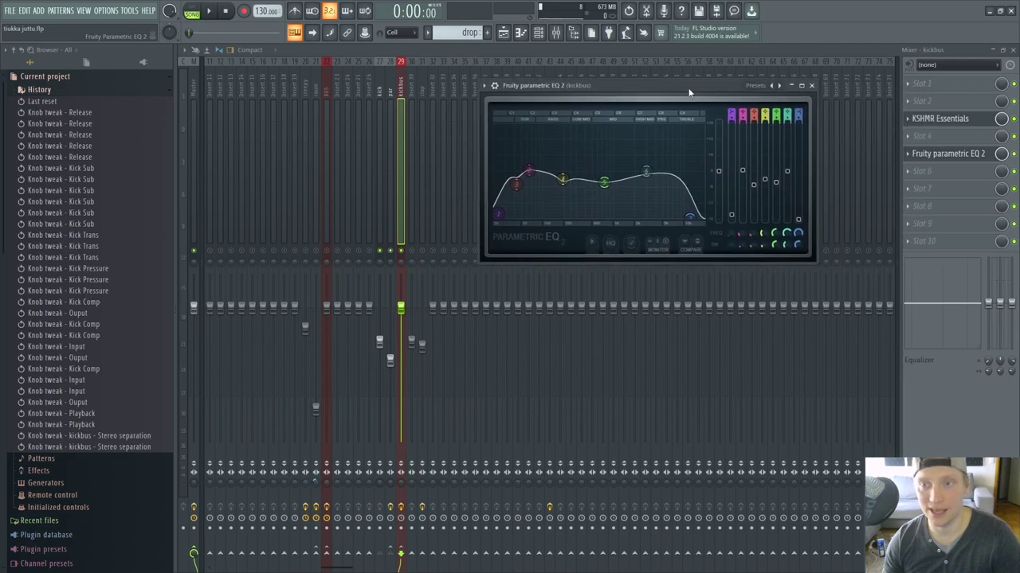
Play the kick with Fruity parametric EQ 2 bypassed on kickbus, re-enable it and play again for comparison
{"action": "left_click", "coordinate": [1014, 153]}
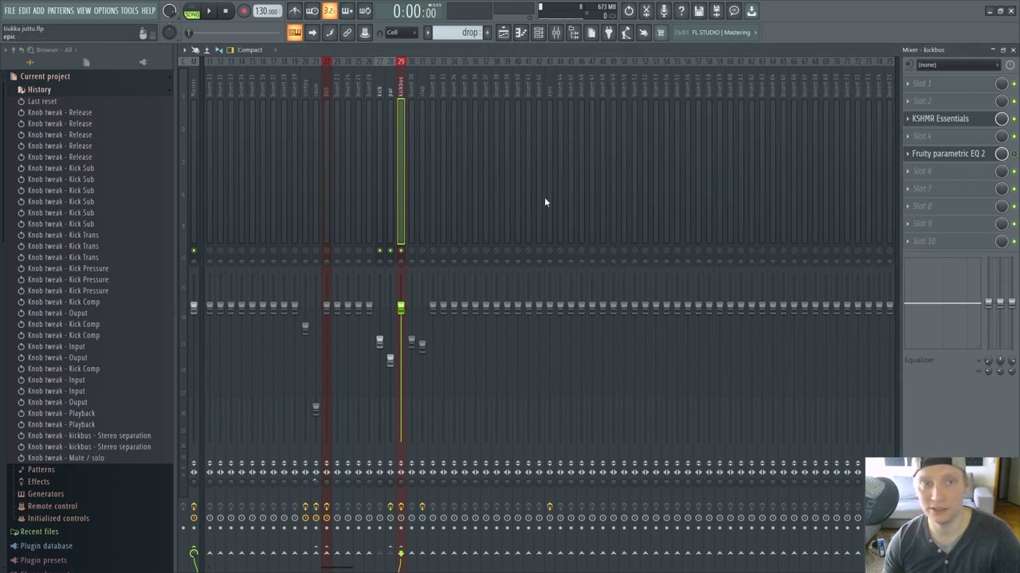
{"action": "left_click", "coordinate": [209, 11]}
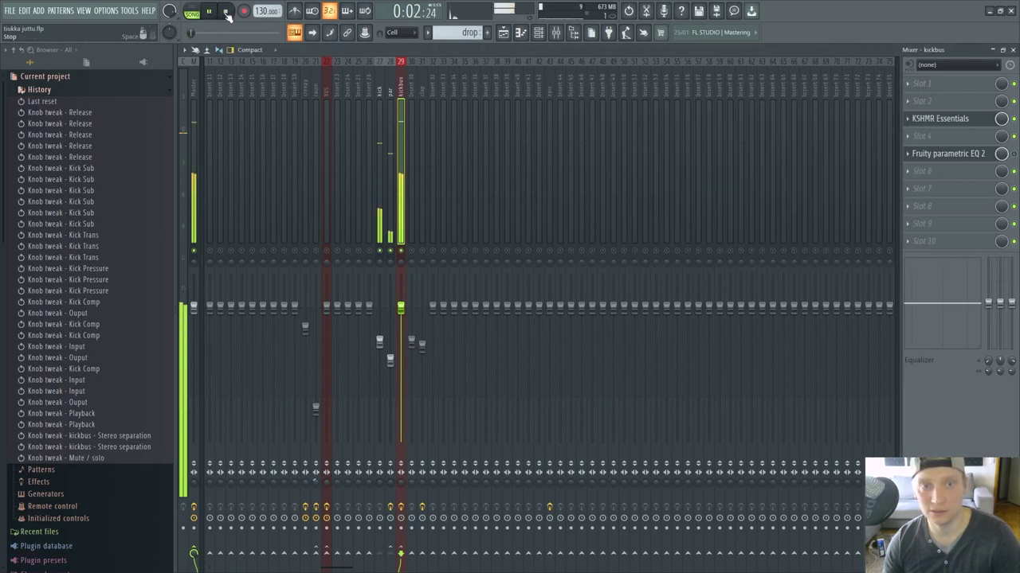
{"action": "key", "text": "space"}
{"action": "left_click", "coordinate": [1013, 154]}
{"action": "left_click", "coordinate": [210, 12]}
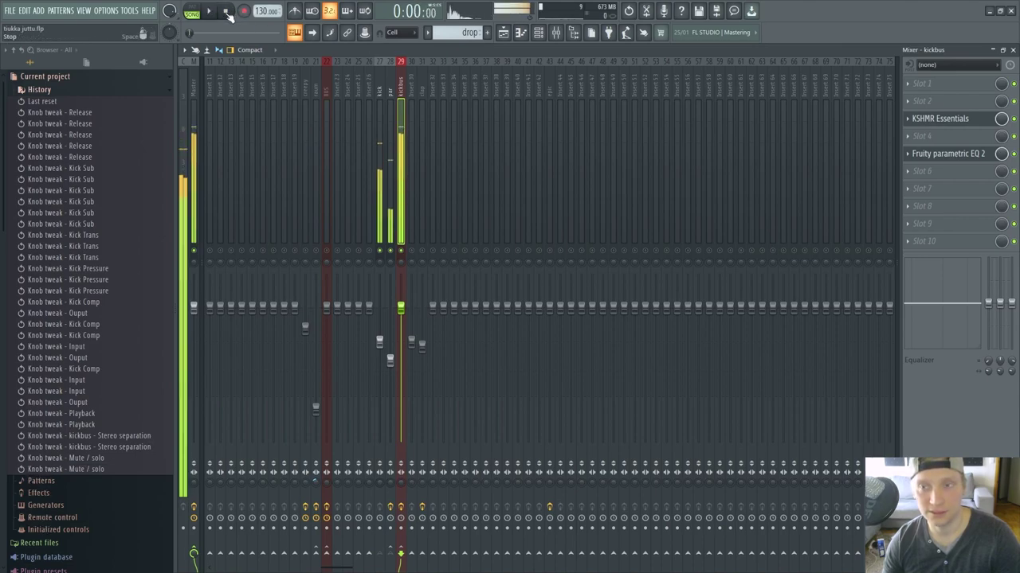
{"action": "left_click", "coordinate": [226, 11]}
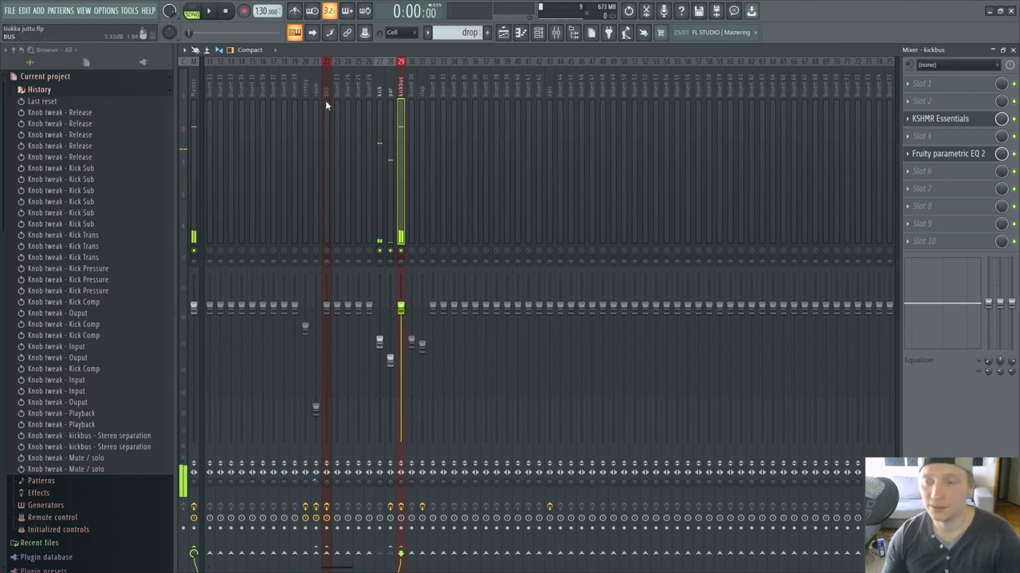
Review the Fruity parametric EQ 2 curve on kickbus, close it, and check the playlist before returning to the mixer
{"action": "left_click", "coordinate": [946, 154]}
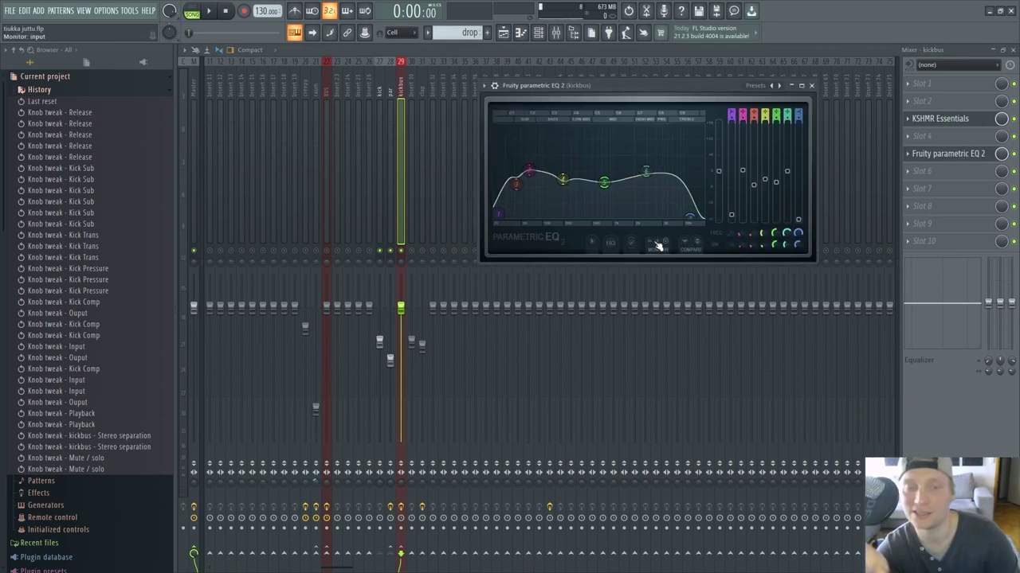
{"action": "left_click", "coordinate": [810, 85]}
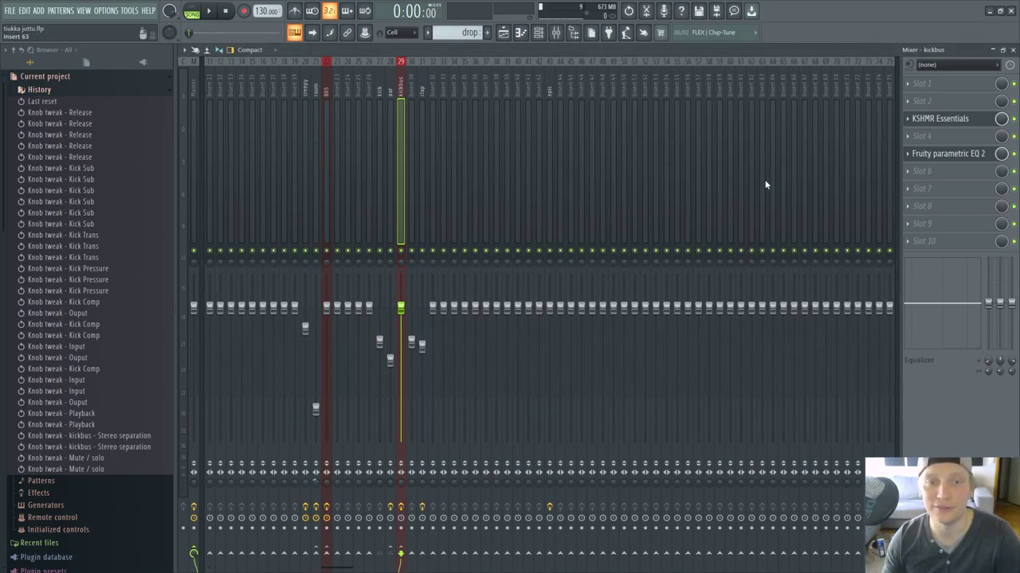
{"action": "left_click", "coordinate": [992, 50]}
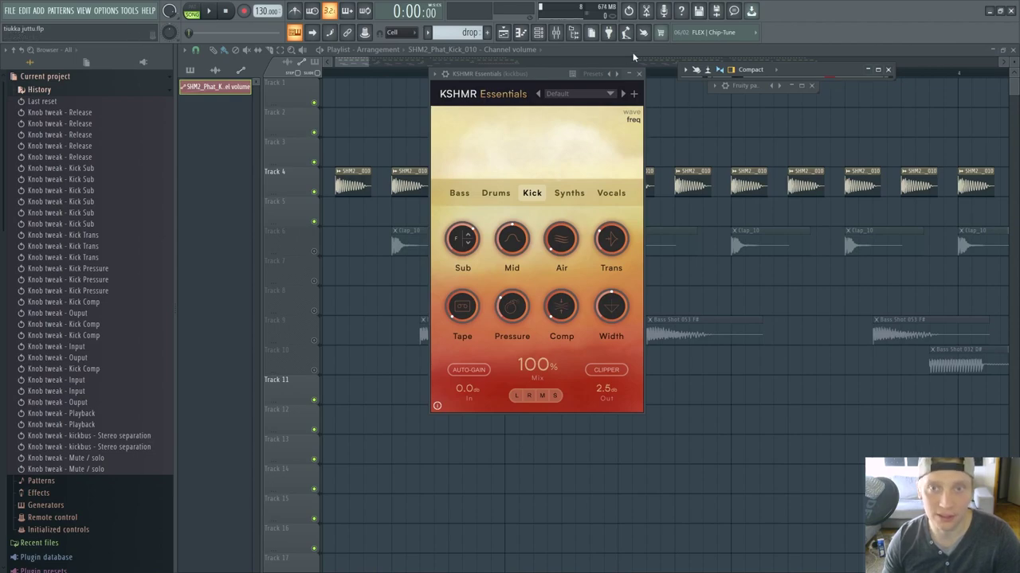
{"action": "double_click", "coordinate": [800, 68]}
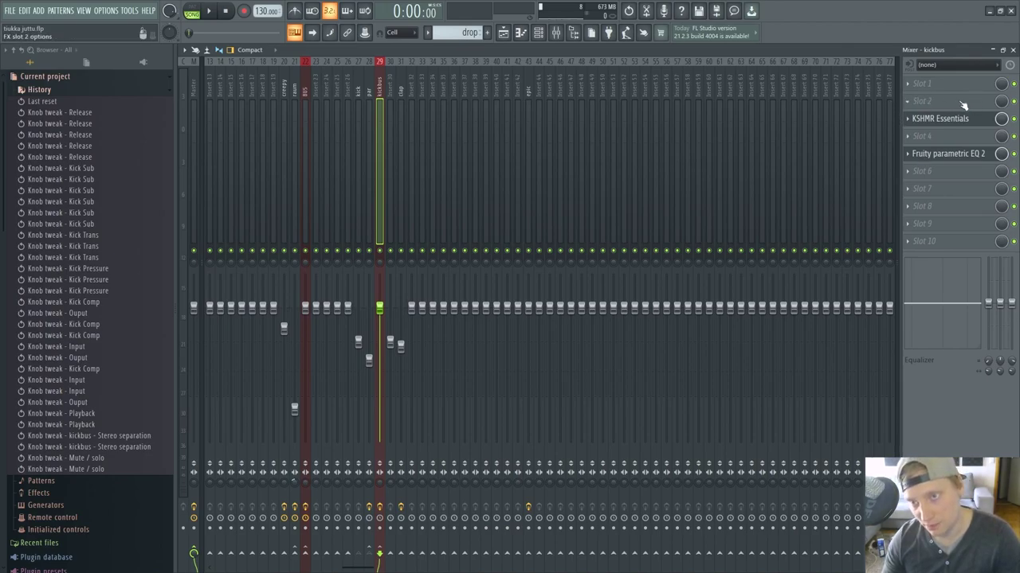
Move Fruity parametric EQ 2 up two slots so it sits before KSHMR Essentials, and start playback
{"action": "left_click", "coordinate": [908, 154]}
{"action": "left_click", "coordinate": [924, 329]}
{"action": "left_click", "coordinate": [911, 137]}
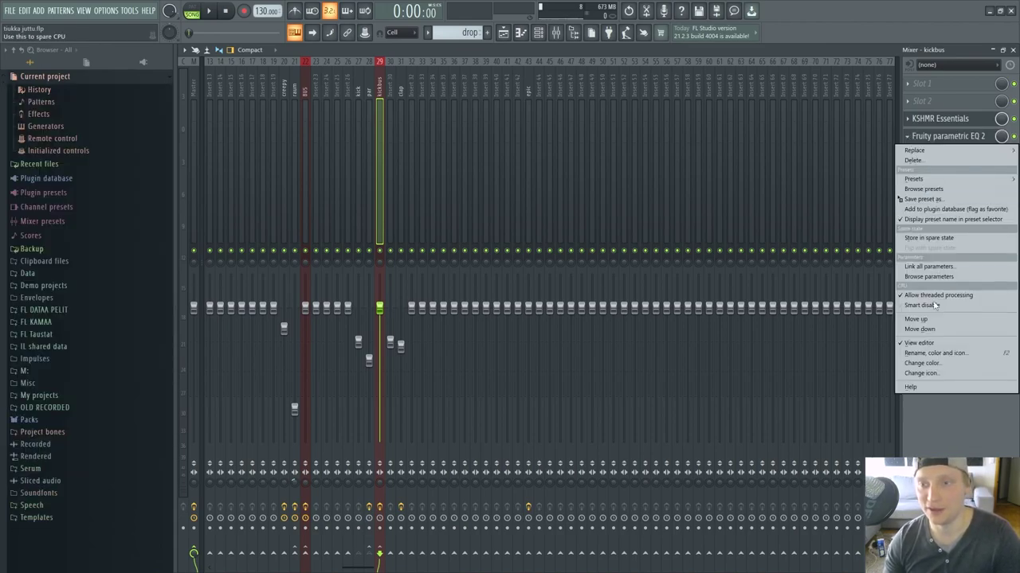
{"action": "left_click", "coordinate": [924, 321]}
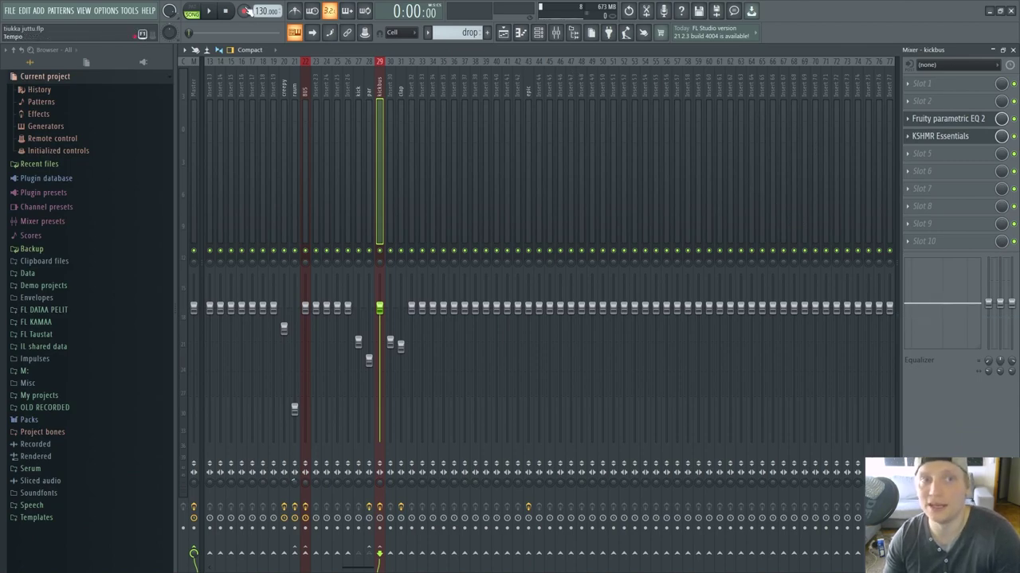
{"action": "left_click", "coordinate": [210, 12]}
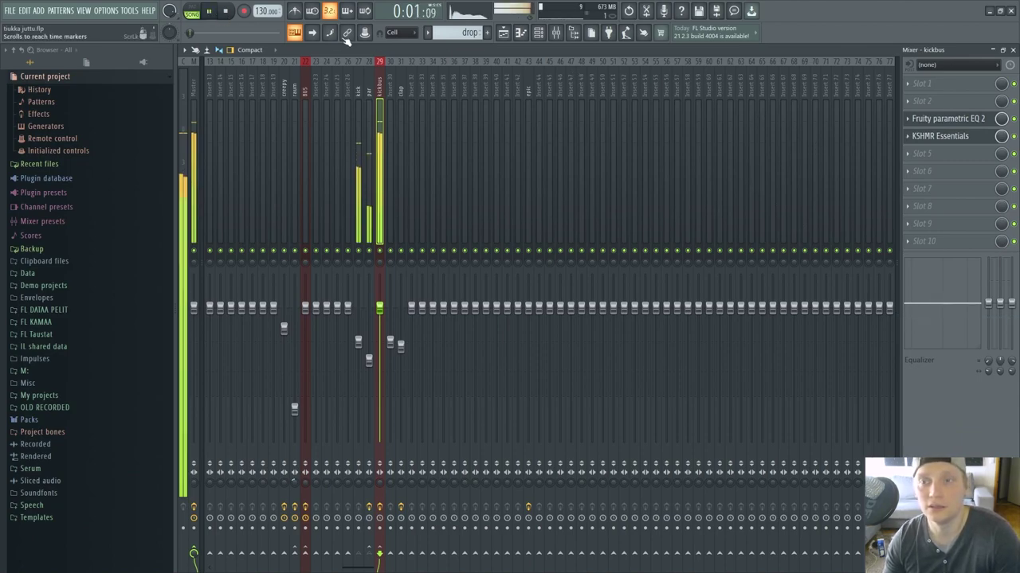
Move Fruity parametric EQ 2 back below KSHMR Essentials during playback and stop the song
{"action": "left_click", "coordinate": [908, 119]}
{"action": "left_click", "coordinate": [918, 312]}
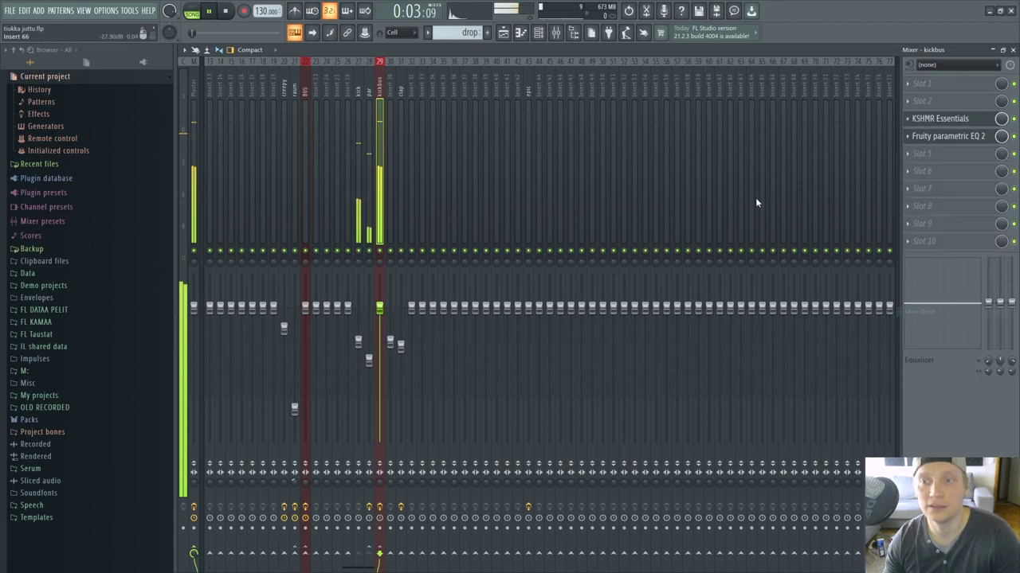
{"action": "key", "text": "space"}
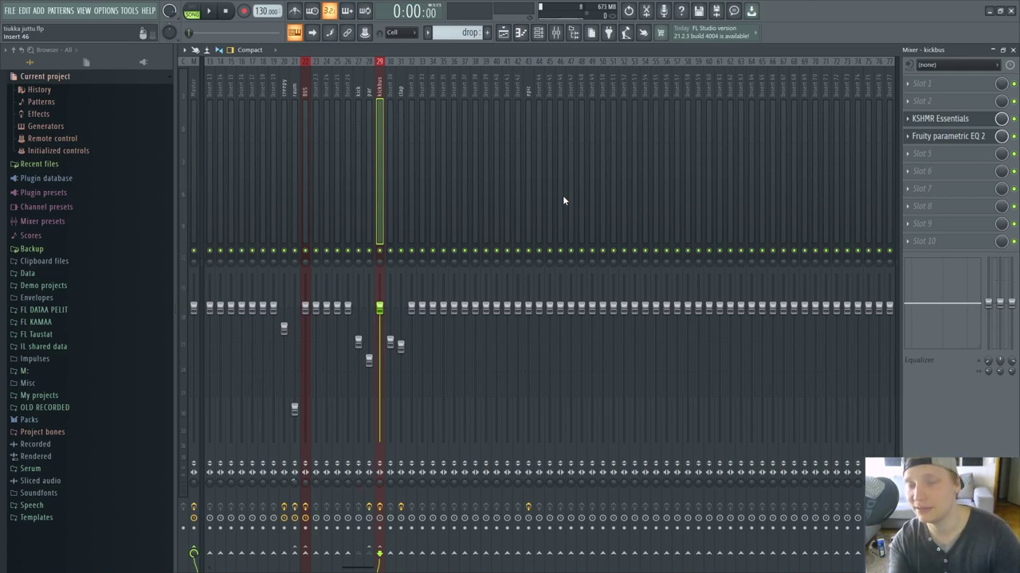
Check the effect chains of the kick, par and kickbus inserts one after another
{"action": "left_click", "coordinate": [360, 136]}
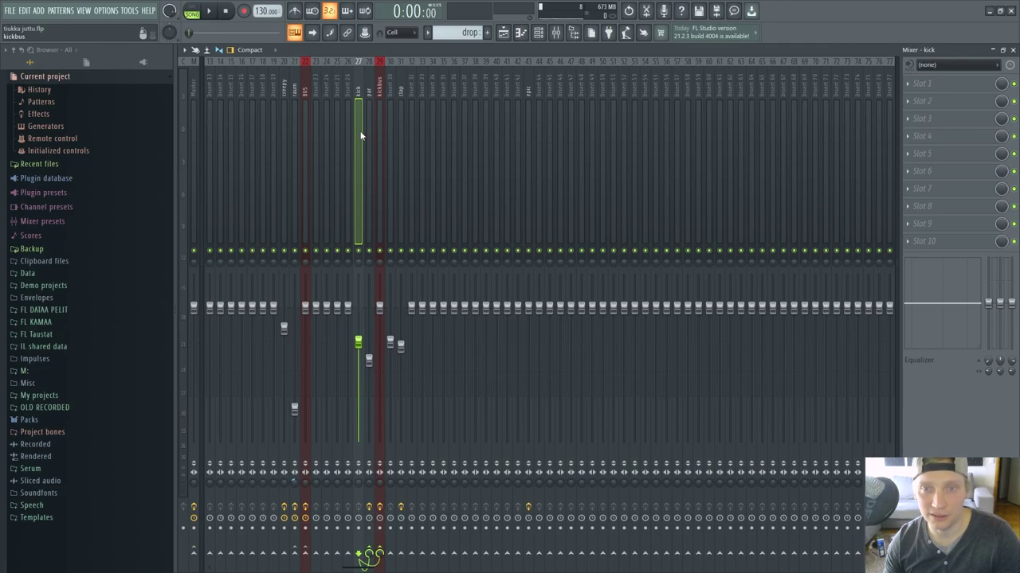
{"action": "left_click", "coordinate": [367, 135]}
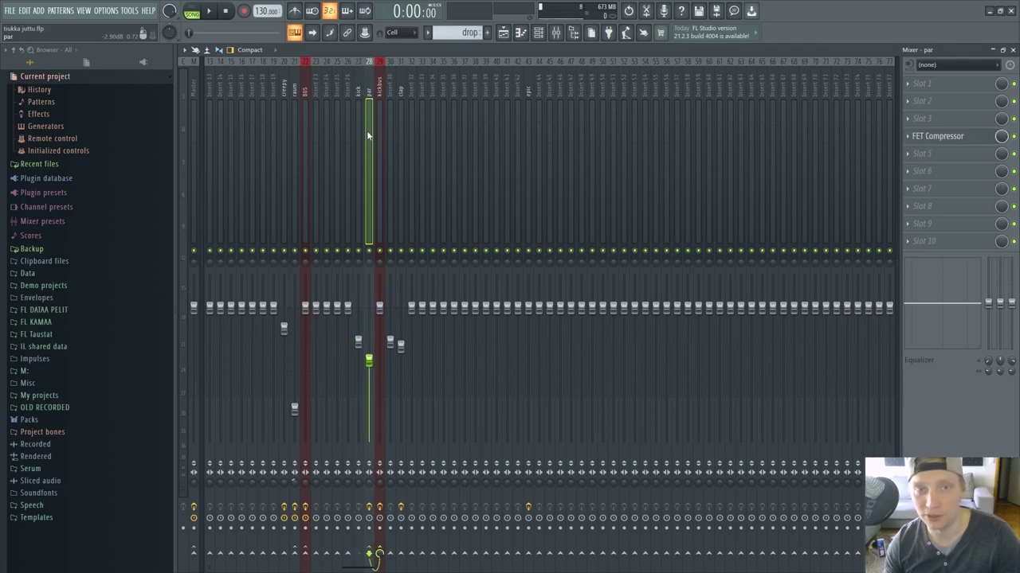
{"action": "left_click", "coordinate": [376, 126]}
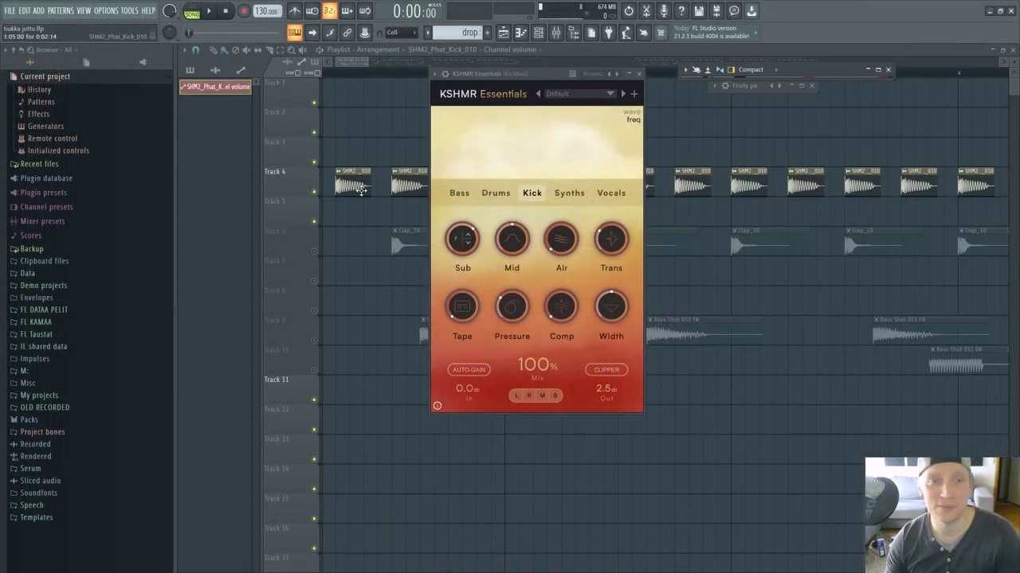
Close the floating windows over the playlist, unmute all of its tracks and bring back the mixer
{"action": "key", "text": "Escape"}
{"action": "scroll", "coordinate": [374, 62], "scroll_direction": "down", "scroll_amount": 6}
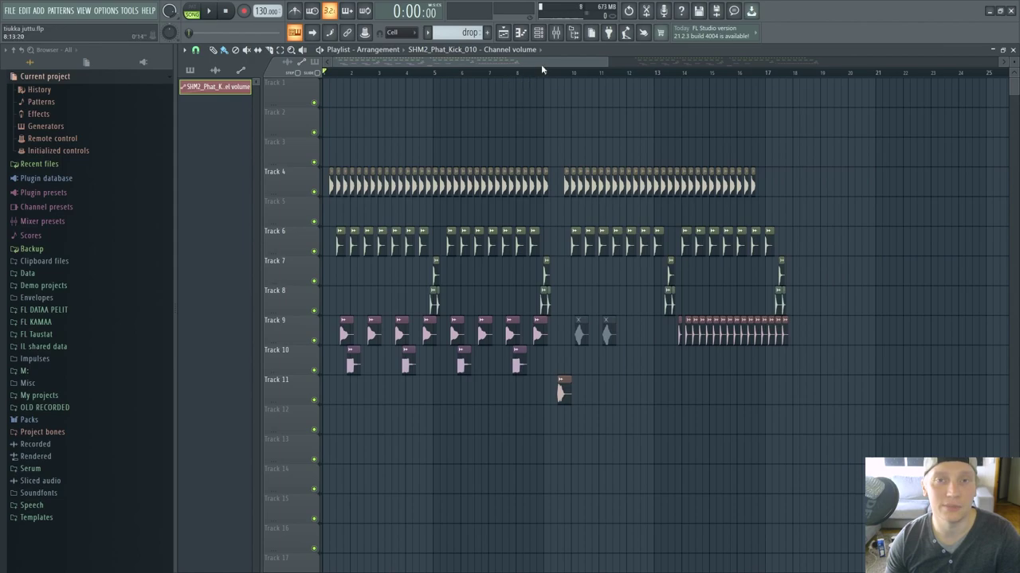
{"action": "left_click", "coordinate": [556, 32]}
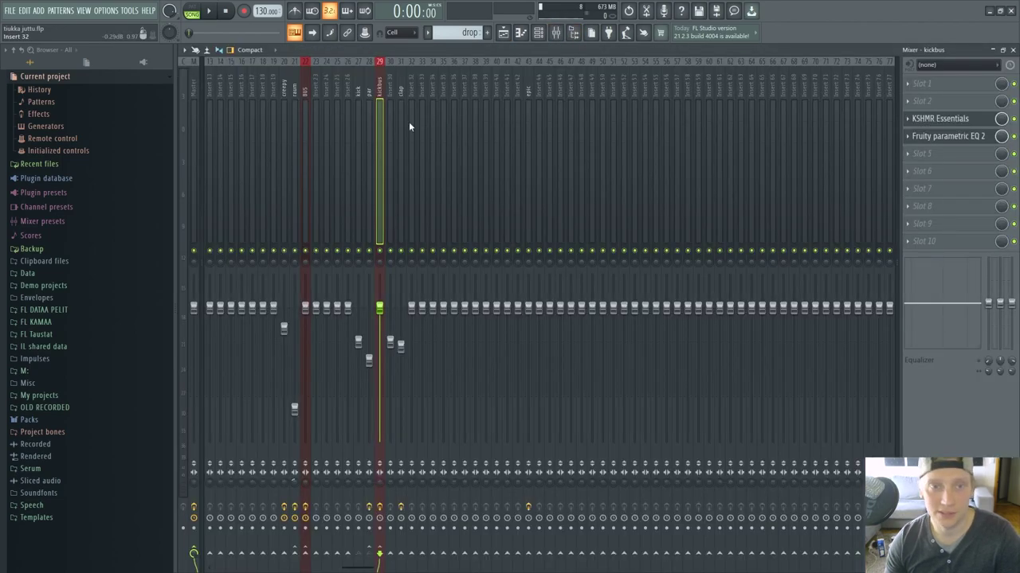
Add Kramer Tape Stereo to slot 2 of kickbus and load its KIK in ur face preset
{"action": "left_click", "coordinate": [928, 102]}
{"action": "left_click", "coordinate": [365, 452]}
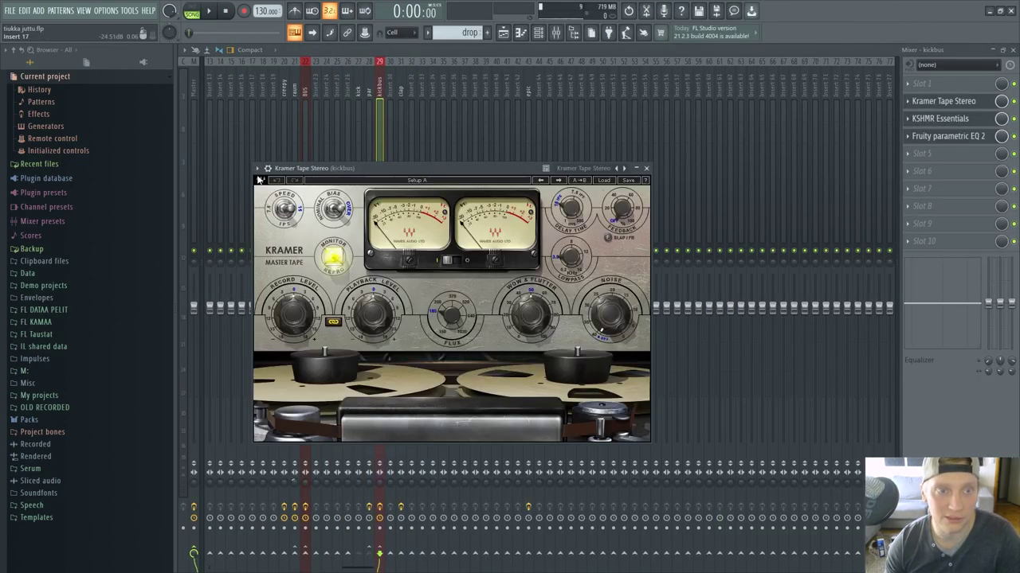
{"action": "left_click", "coordinate": [258, 166]}
{"action": "left_click", "coordinate": [371, 154]}
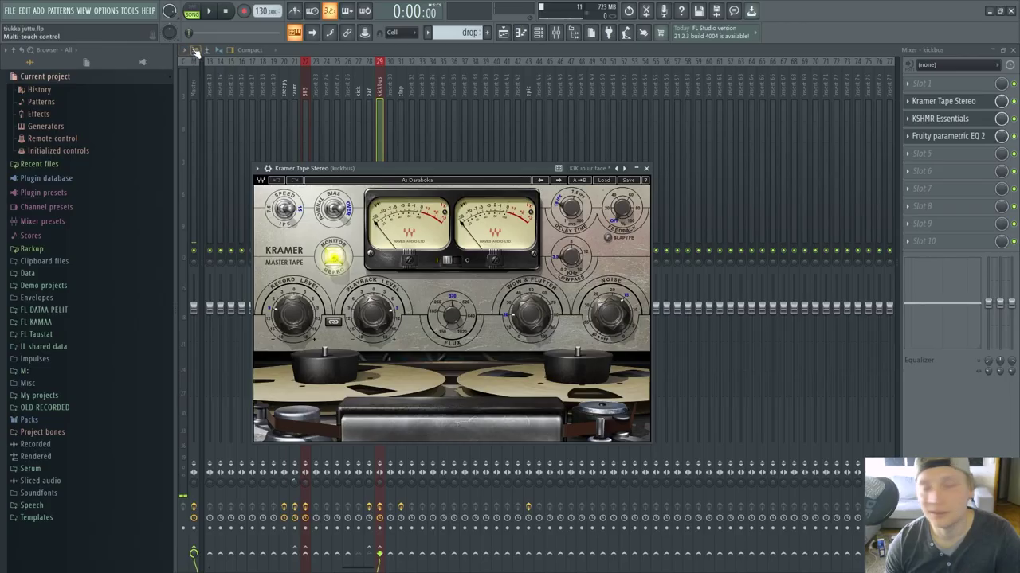
Adjust Kramer Tape Stereo's record and playback levels while the song plays, stop it and close the plugin window
{"action": "left_click", "coordinate": [210, 12]}
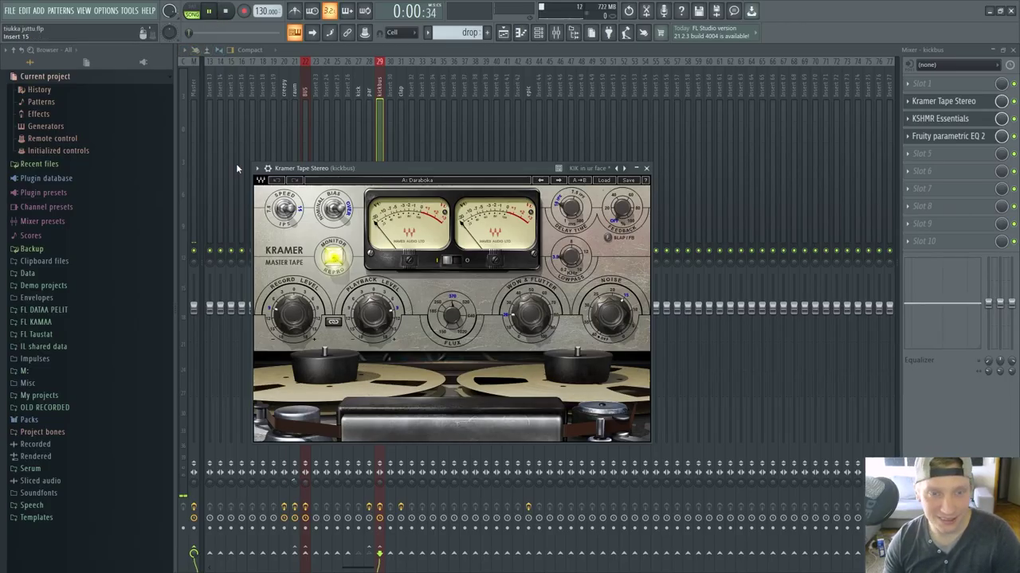
{"action": "left_click_drag", "start_coordinate": [293, 315], "coordinate": [293, 299]}
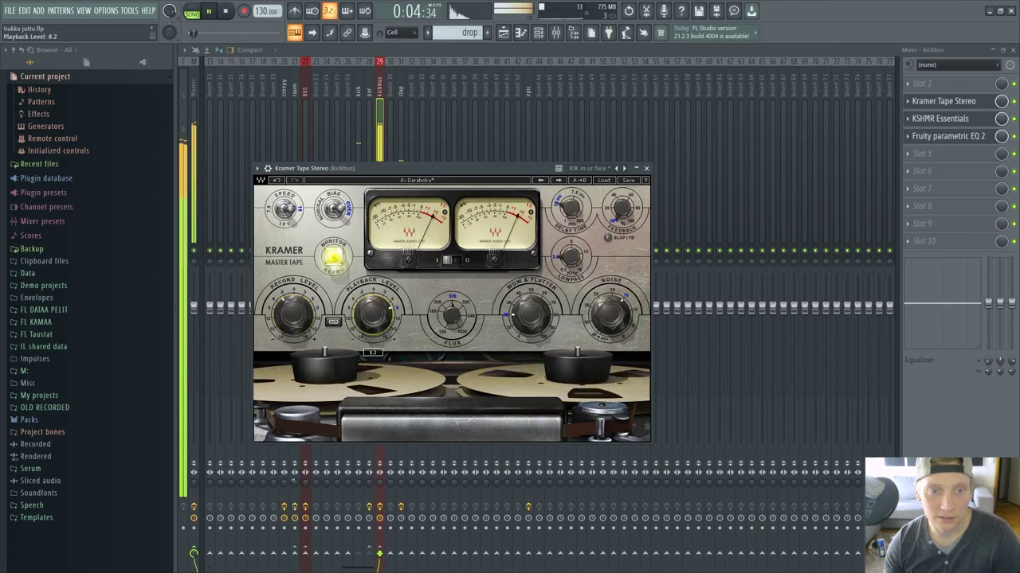
{"action": "mouse_move", "coordinate": [372, 314]}
{"action": "left_click_drag", "start_coordinate": [372, 315], "coordinate": [373, 295]}
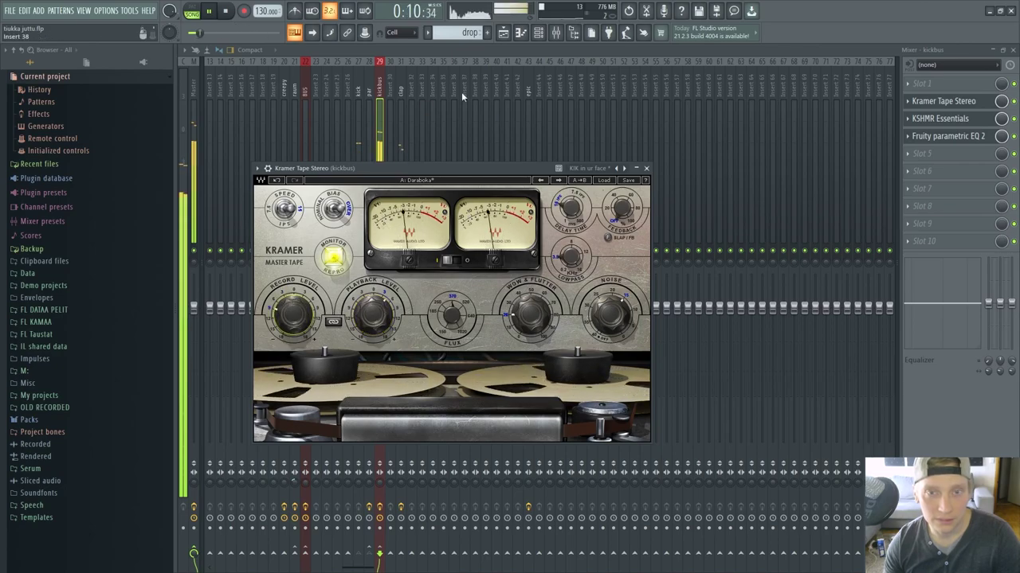
{"action": "key", "text": "space"}
{"action": "left_click", "coordinate": [844, 126]}
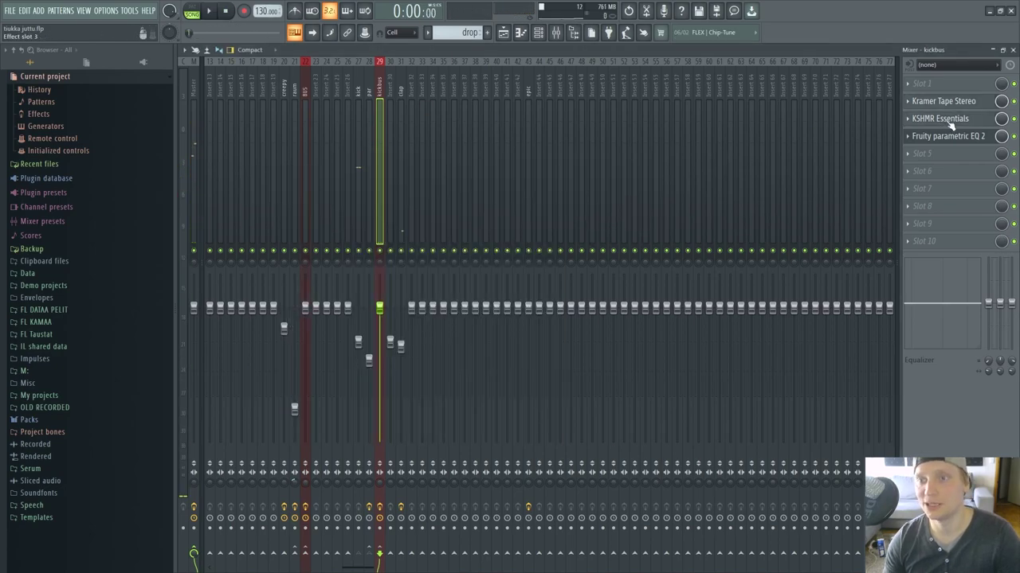
Open KSHMR Essentials on kickbus and play the song to hear the full kick chain in the mix
{"action": "left_click", "coordinate": [932, 119]}
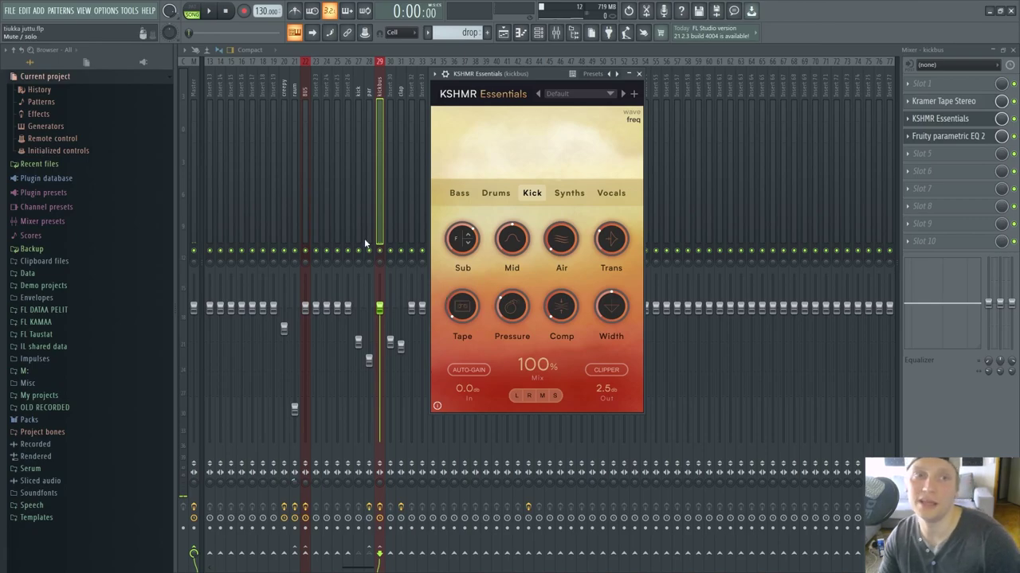
{"action": "left_click", "coordinate": [210, 13]}
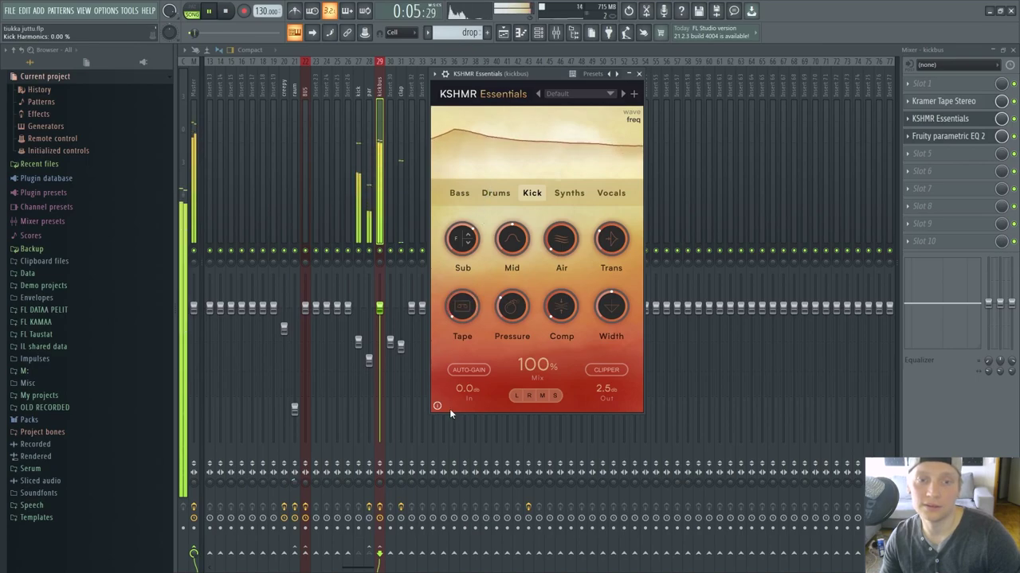
{"action": "left_click", "coordinate": [226, 14]}
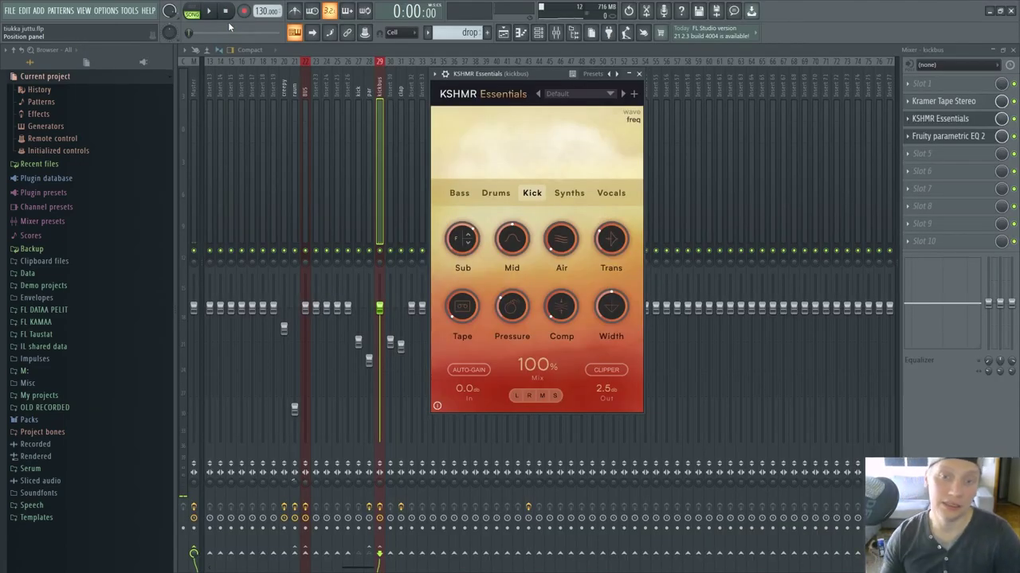
Close KSHMR Essentials and the mixer and fit the whole arrangement in the playlist view
{"action": "left_click", "coordinate": [638, 74]}
{"action": "left_click", "coordinate": [1002, 50]}
{"action": "mouse_move", "coordinate": [609, 62]}
{"action": "left_mouse_down"}
{"action": "mouse_move", "coordinate": [814, 82]}
{"action": "mouse_move", "coordinate": [615, 67]}
{"action": "left_mouse_up"}
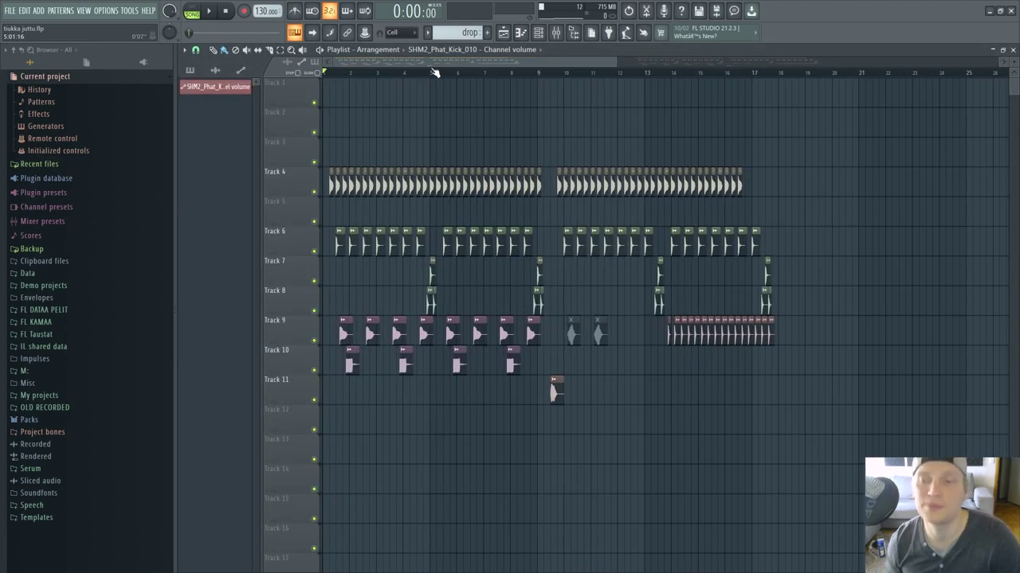